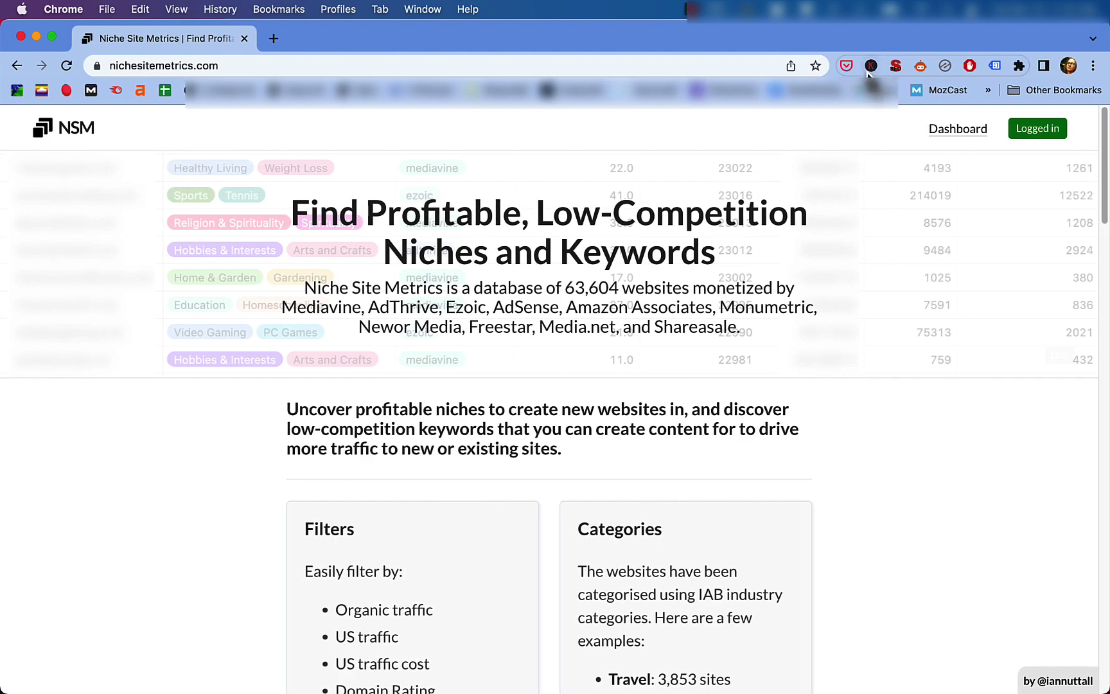
# Open the Niche Site Metrics site filtering dashboard
pyautogui.scroll(-5, 954, 233)
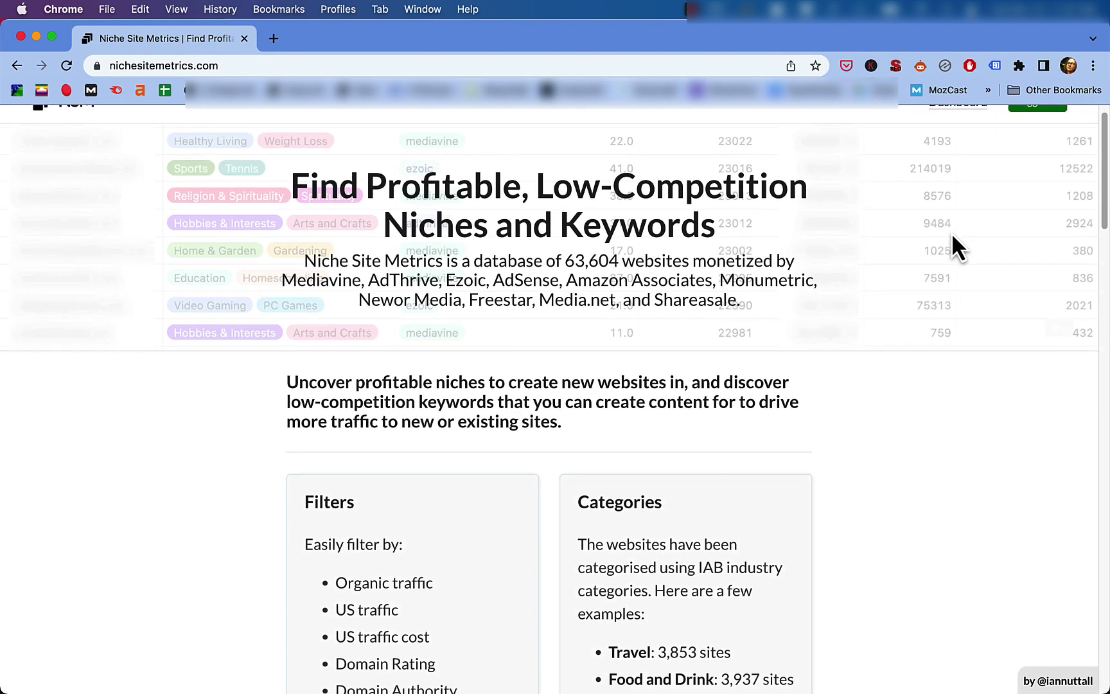
pyautogui.scroll(-4, 953, 235)
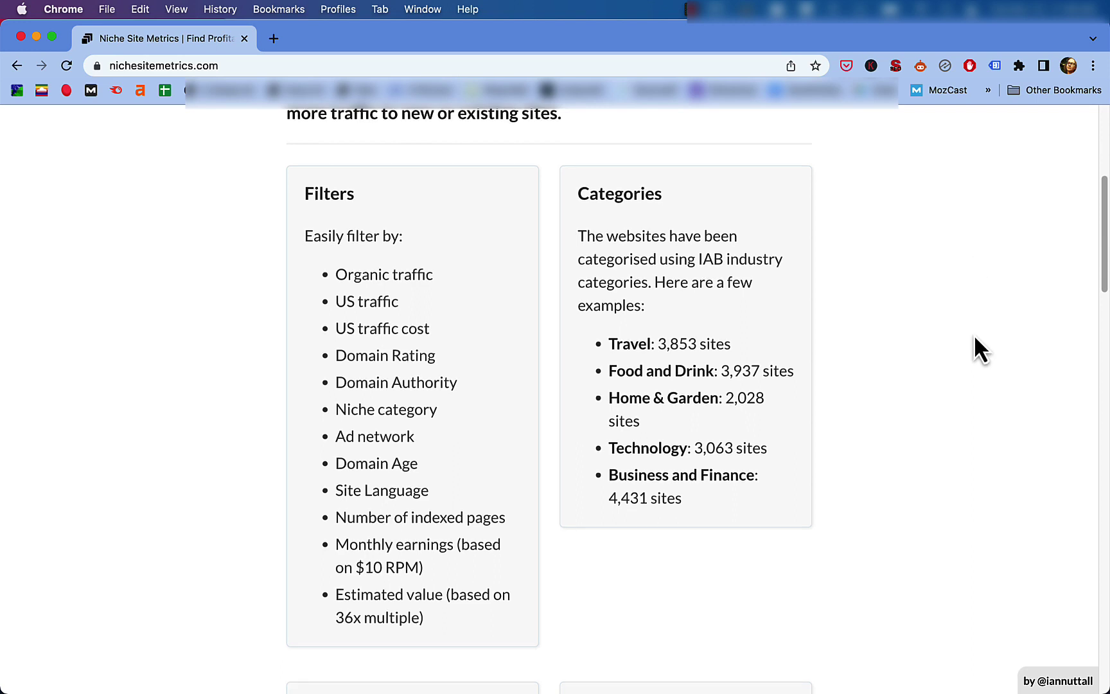
pyautogui.scroll(-3, 951, 359)
pyautogui.scroll(-5, 918, 368)
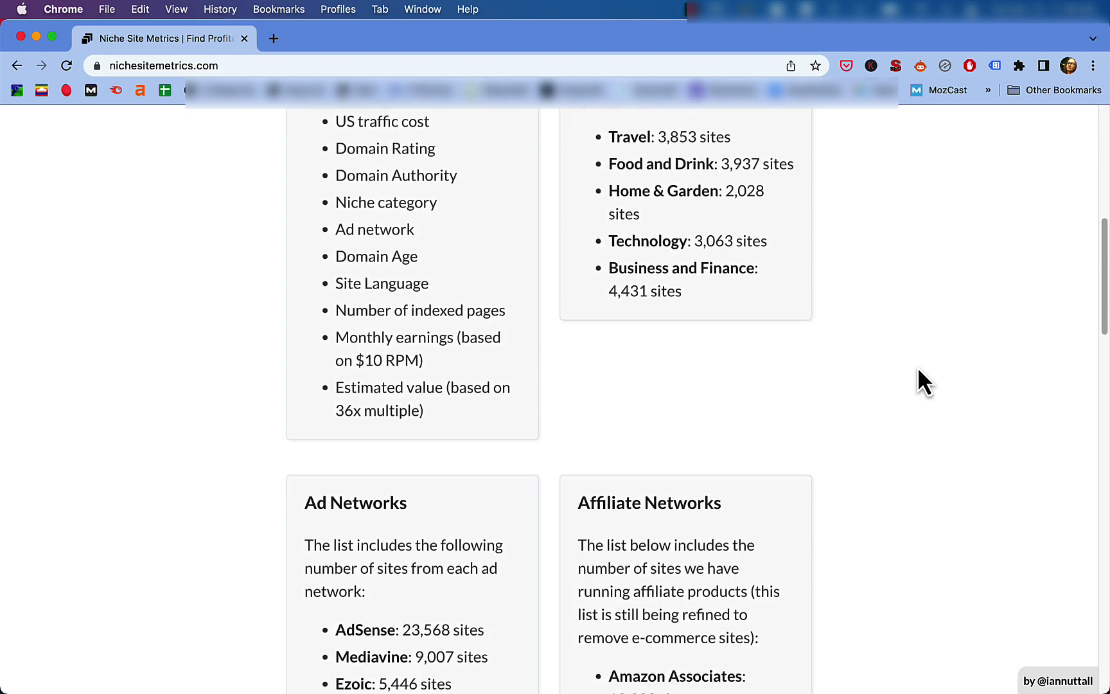
pyautogui.scroll(-5, 918, 369)
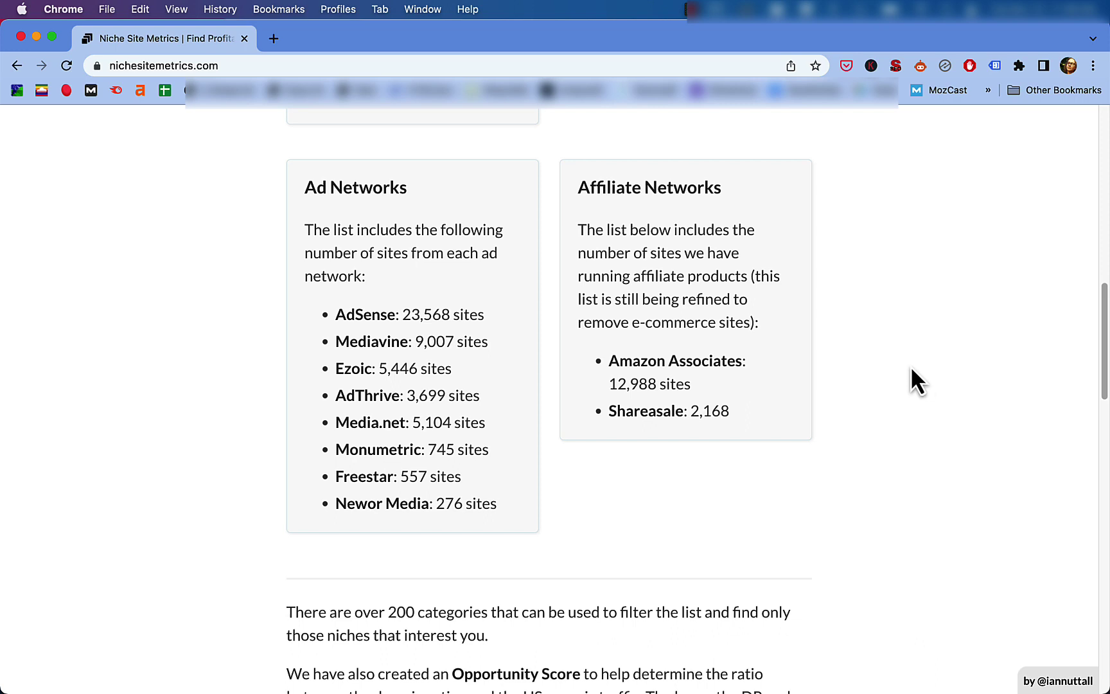
pyautogui.scroll(-1, 913, 367)
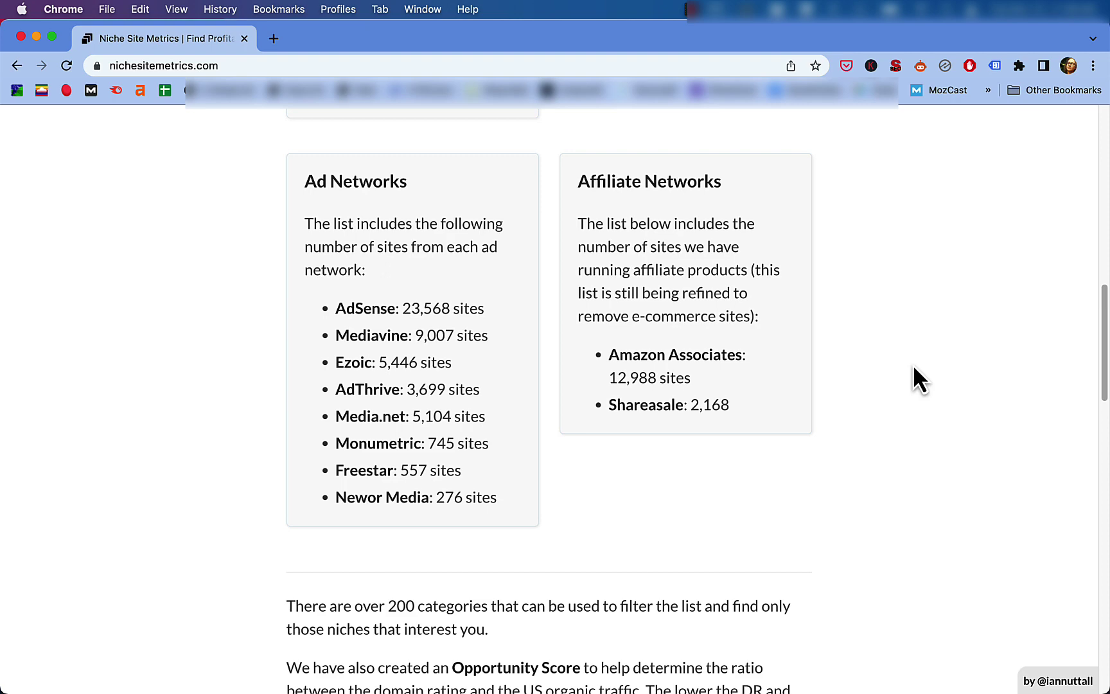
pyautogui.scroll(-5, 876, 331)
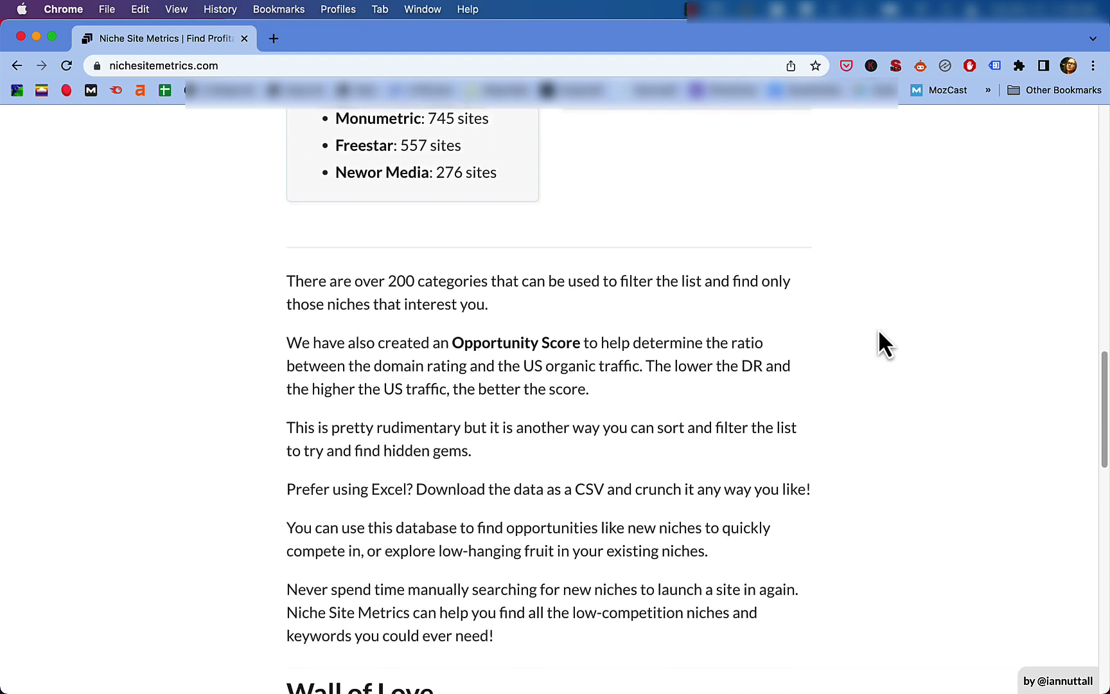
pyautogui.scroll(-1, 879, 330)
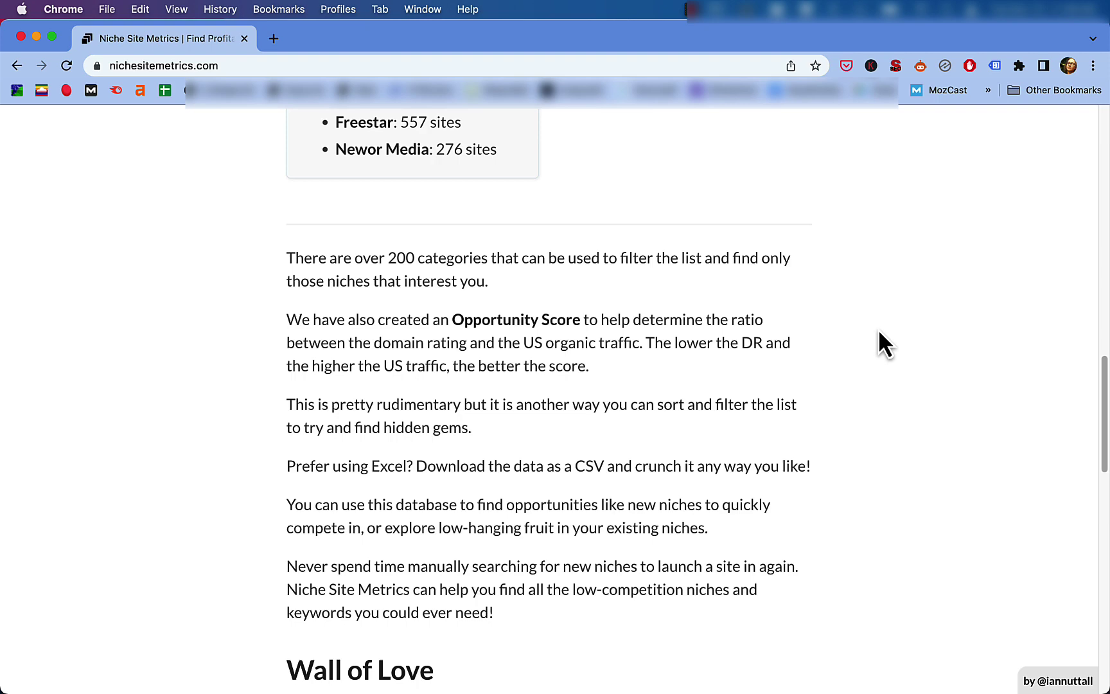
pyautogui.scroll(15, 879, 329)
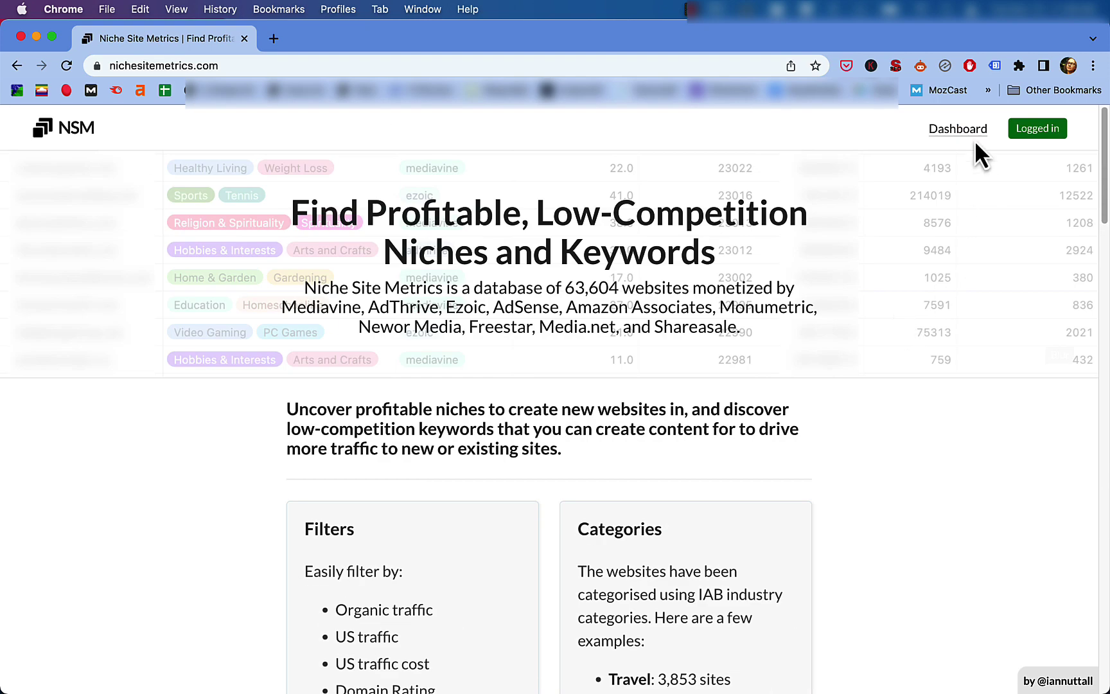
pyautogui.click(958, 138)
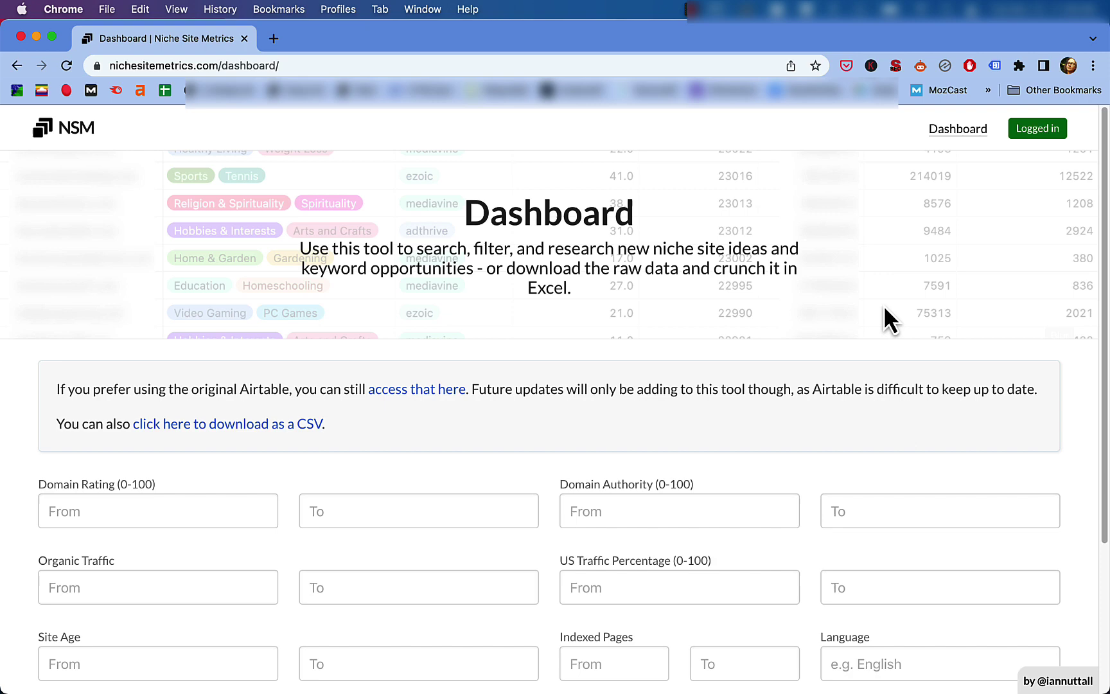
# Filter by the Food & Drink niche, sorted by Opportunity descending, and run the search
pyautogui.scroll(-5, 893, 314)
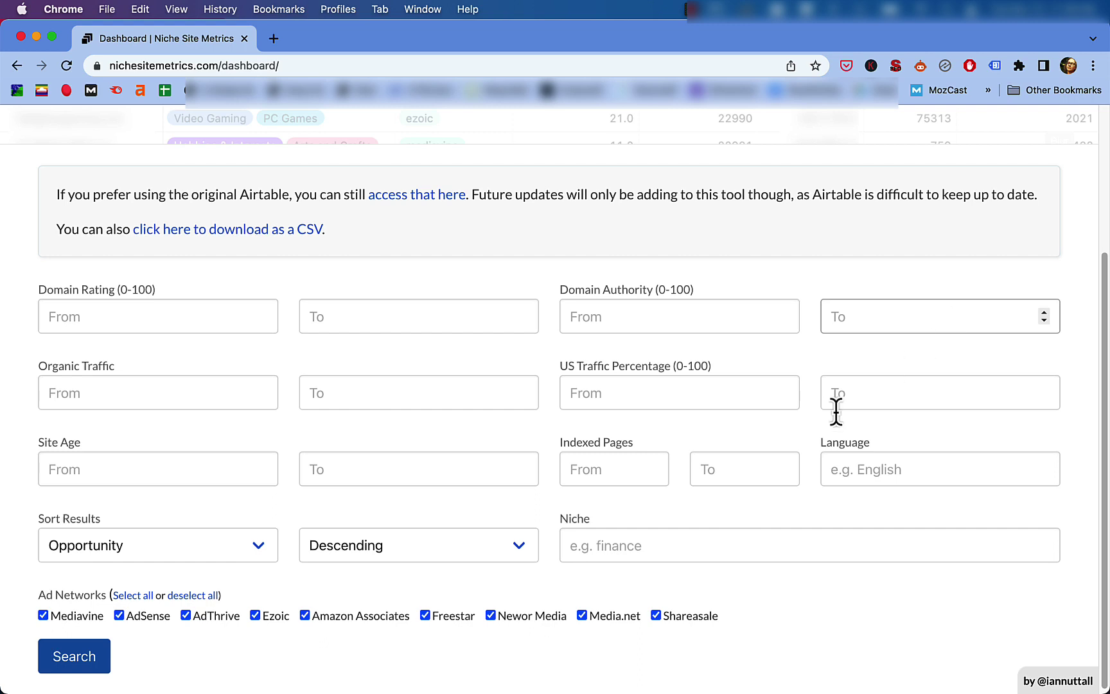
pyautogui.click(654, 545)
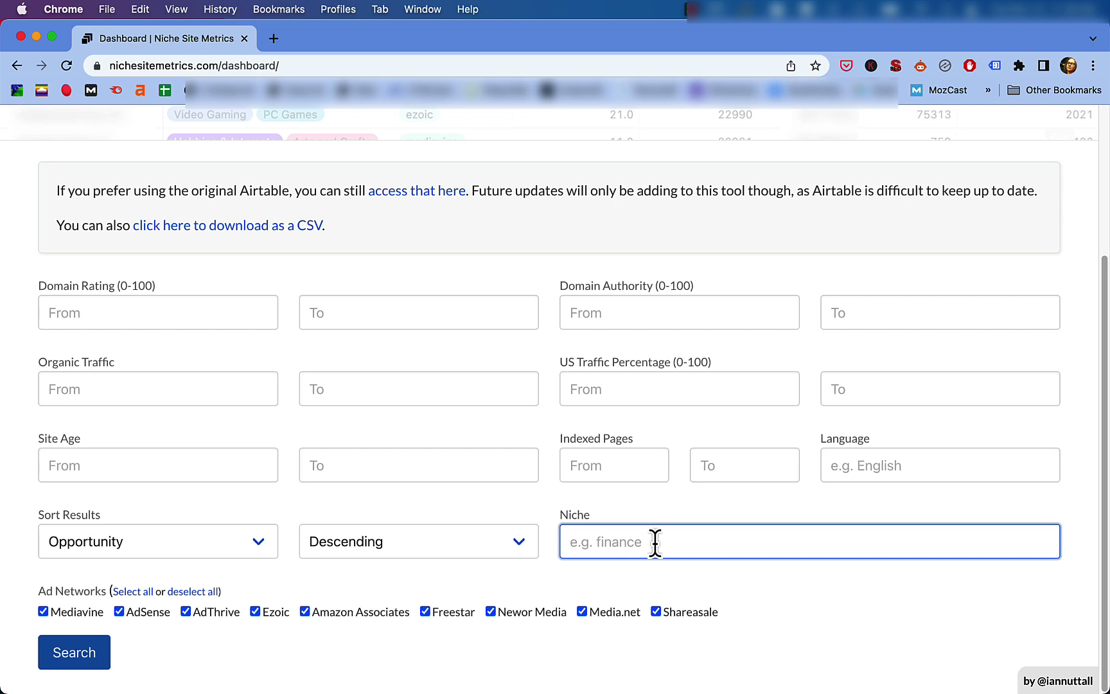
pyautogui.write('f')
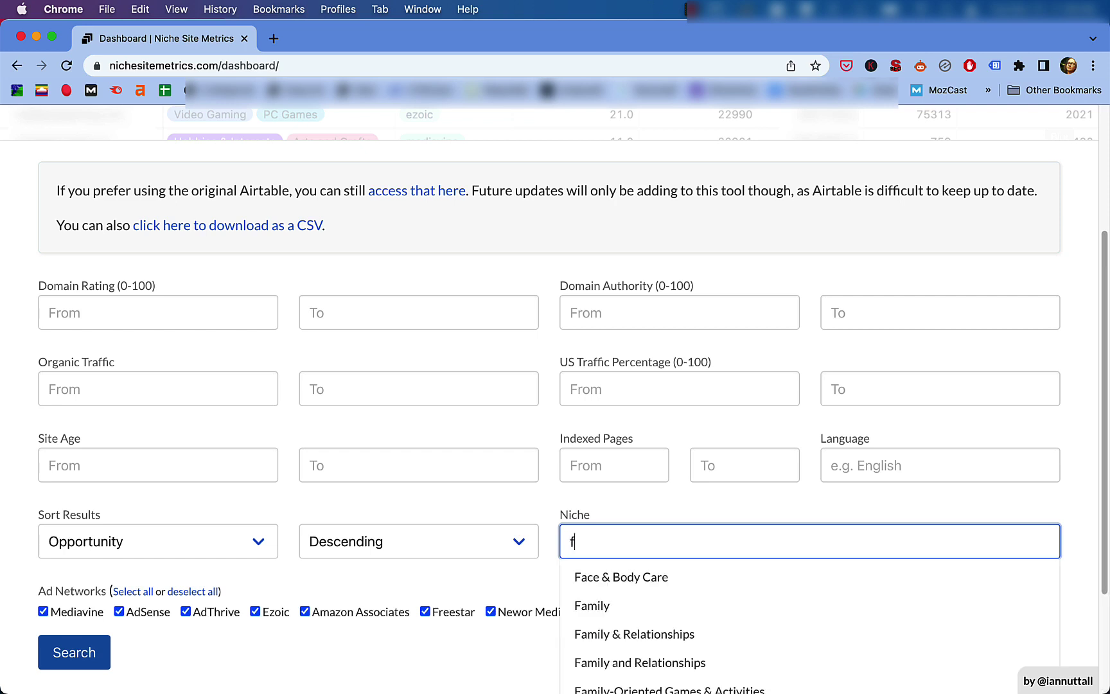
pyautogui.write('oo')
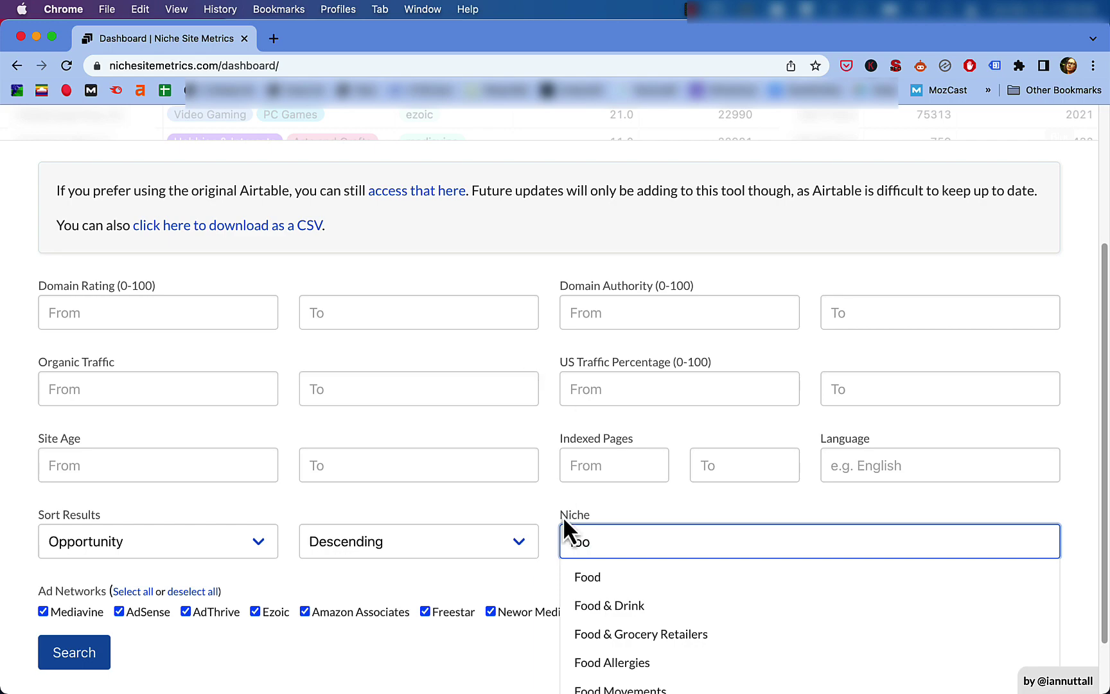
pyautogui.click(636, 605)
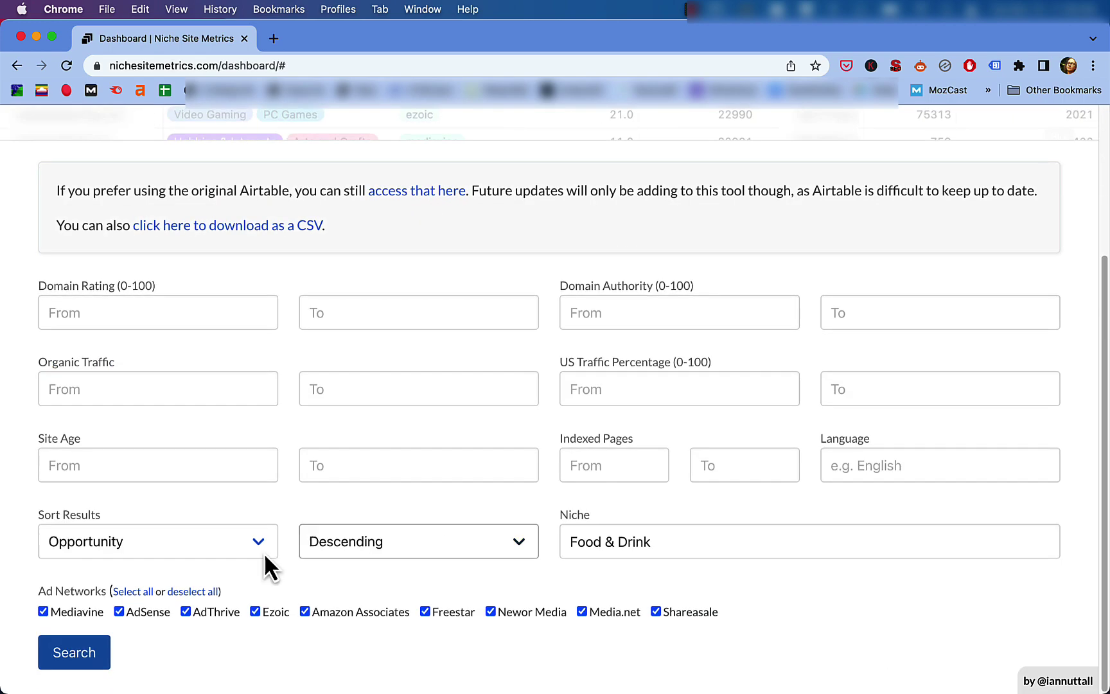
pyautogui.click(74, 652)
pyautogui.scroll(-10, 651, 536)
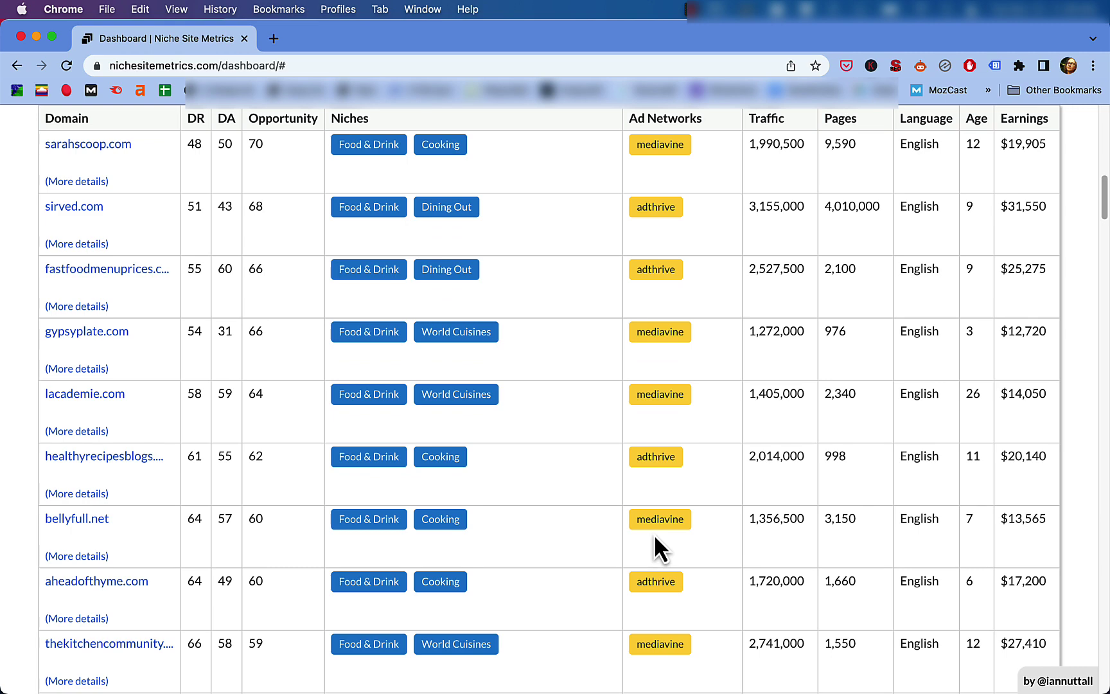
pyautogui.scroll(15, 690, 525)
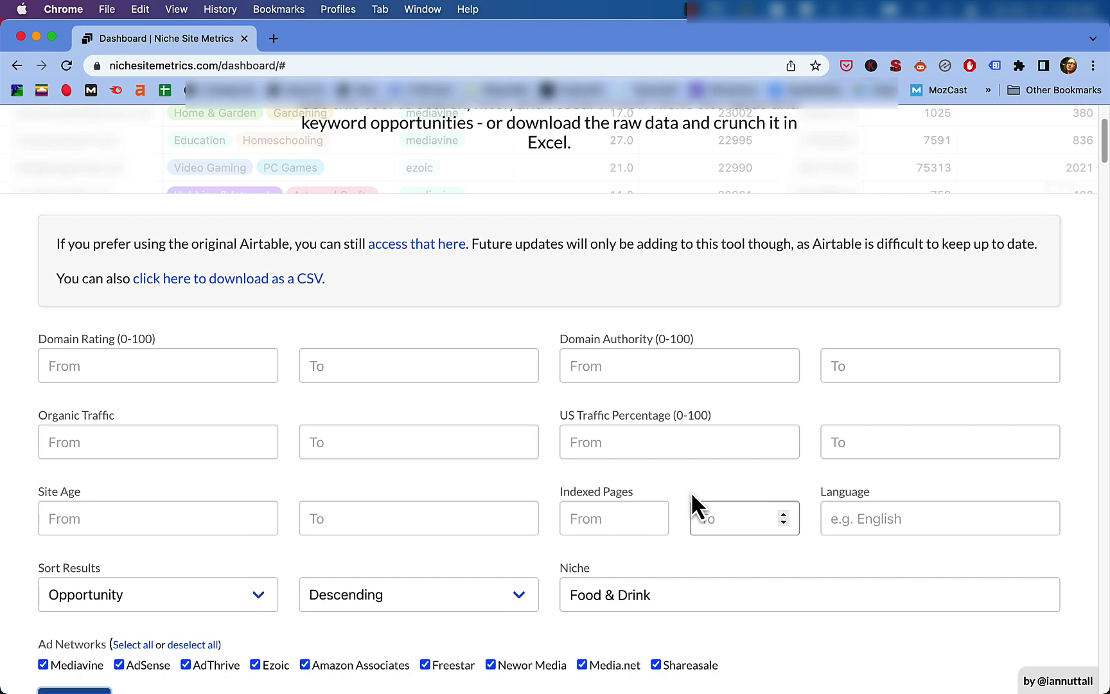
pyautogui.scroll(-4, 807, 427)
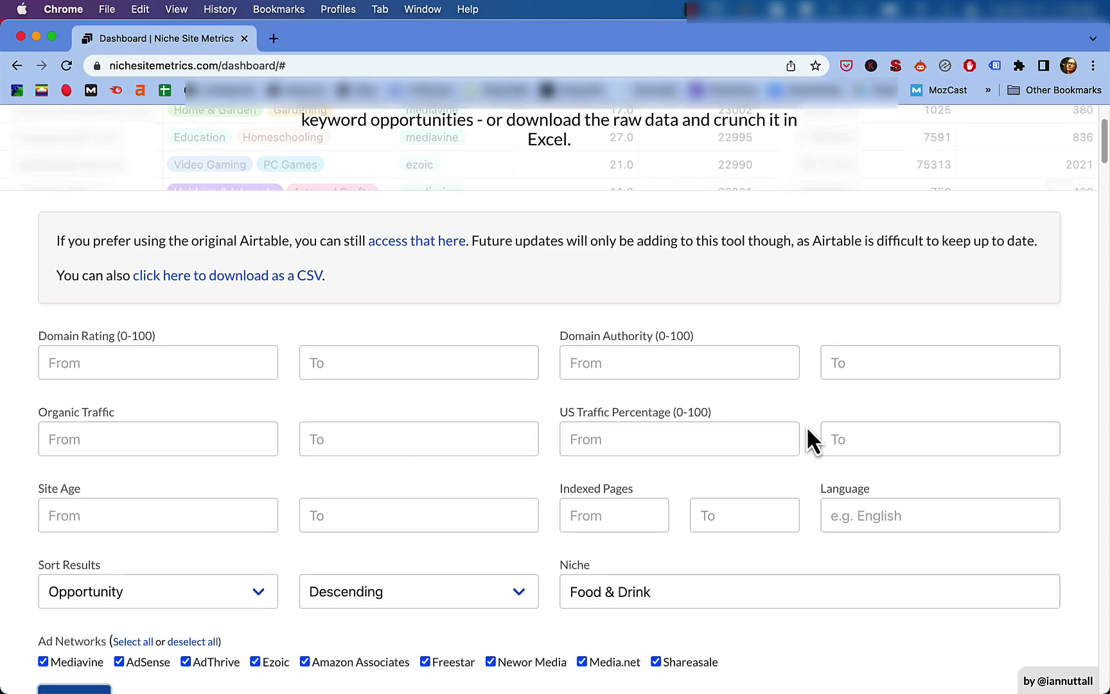
pyautogui.scroll(-2, 807, 441)
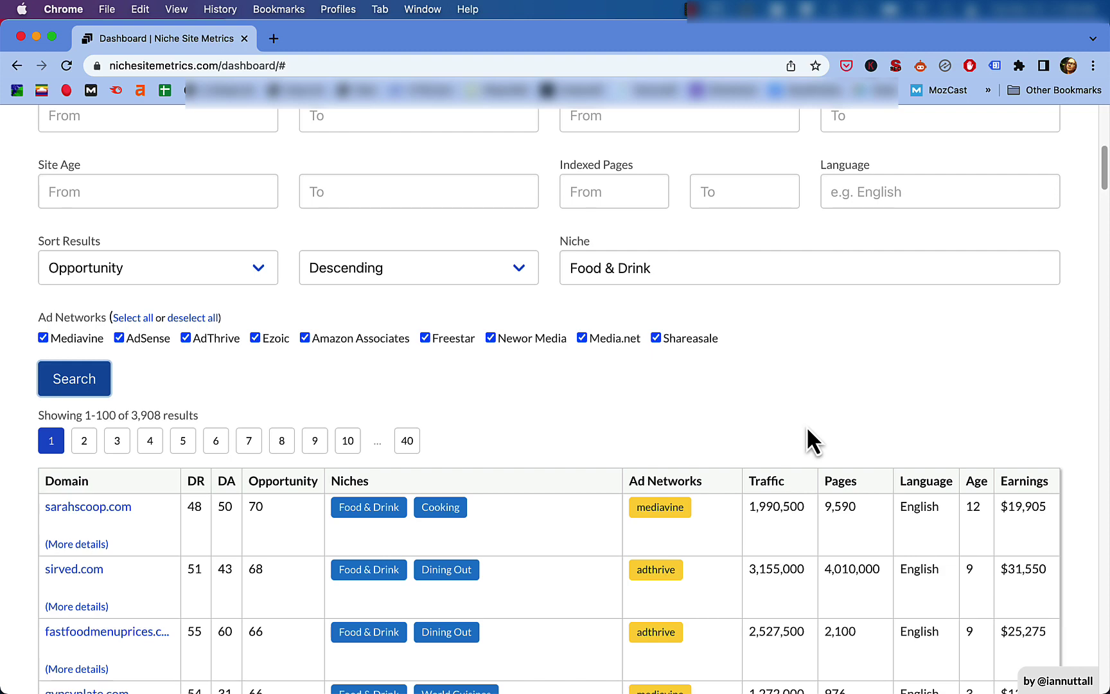
pyautogui.scroll(-4, 766, 415)
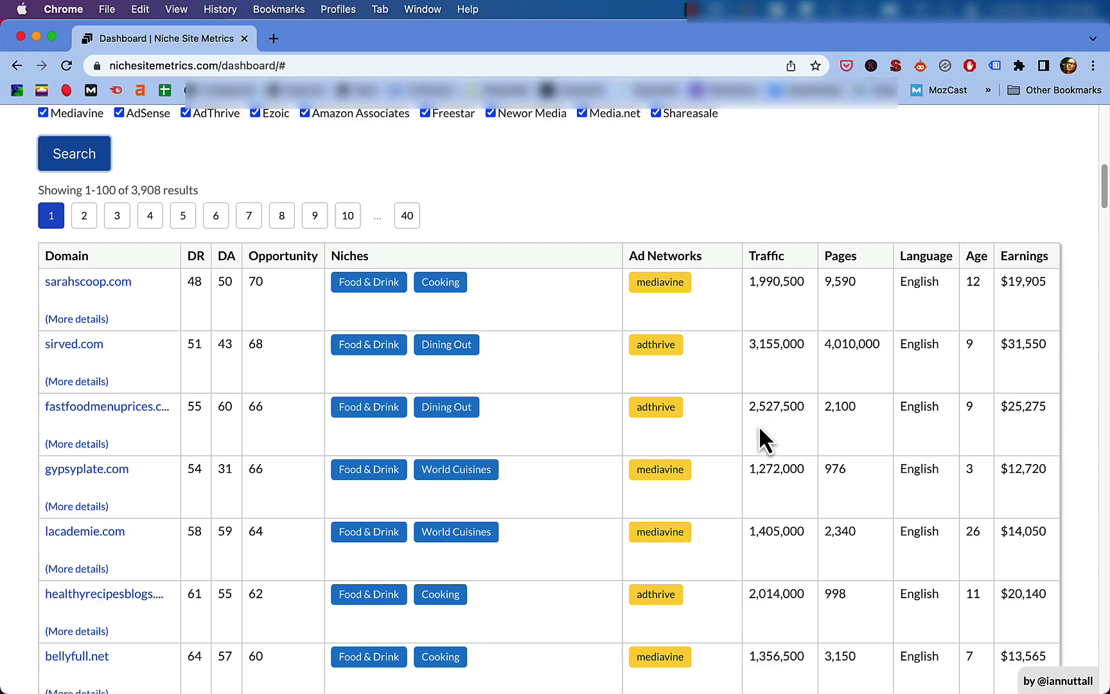
pyautogui.scroll(-10, 758, 426)
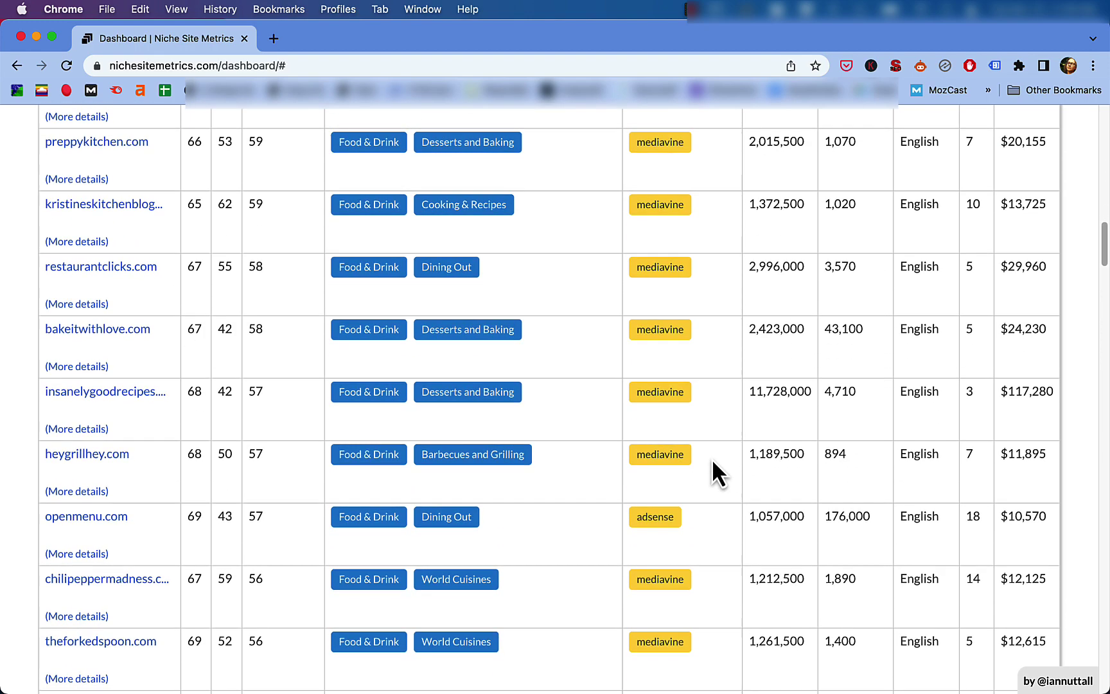
pyautogui.scroll(12, 711, 459)
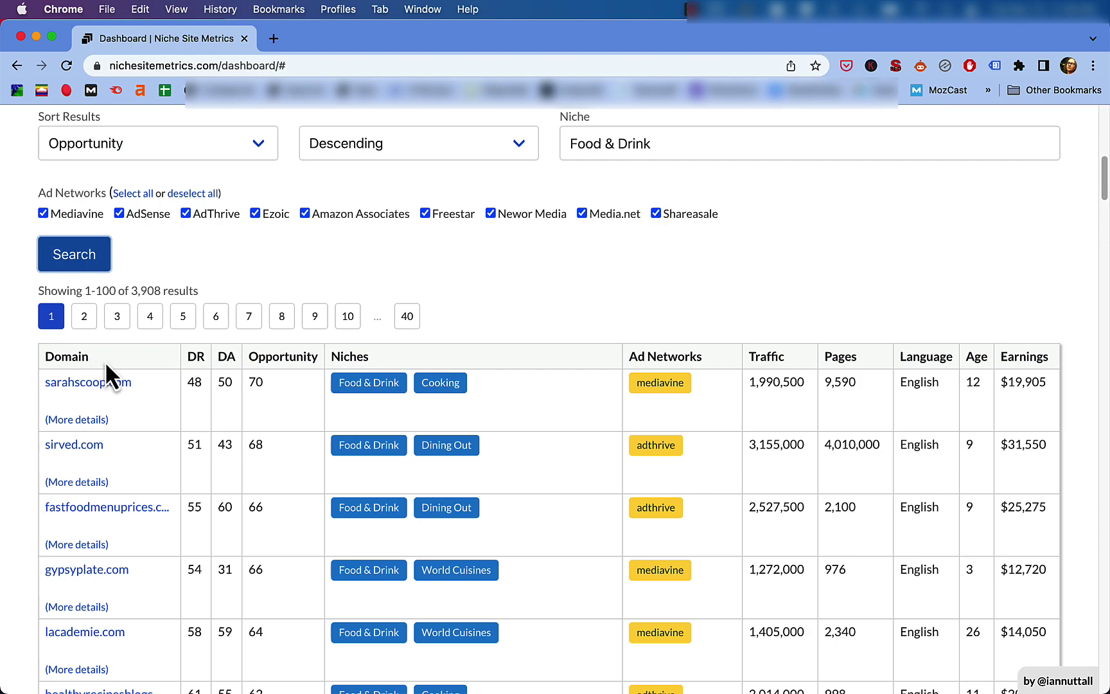
pyautogui.scroll(-1, 842, 396)
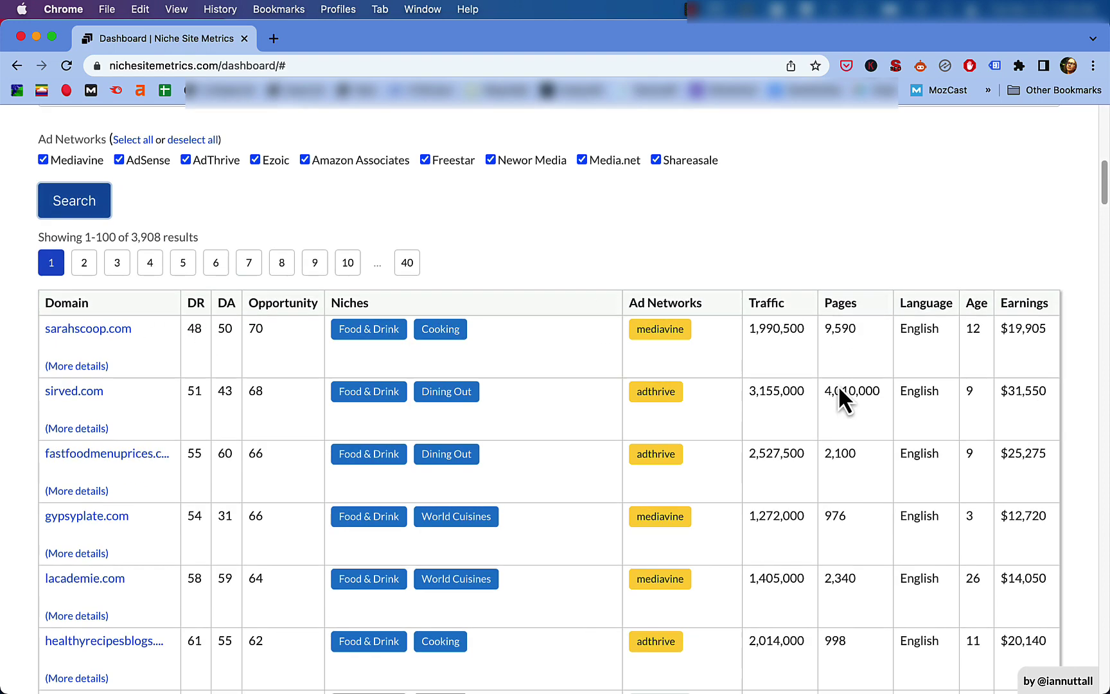
pyautogui.scroll(-3, 842, 397)
pyautogui.scroll(-20, 837, 389)
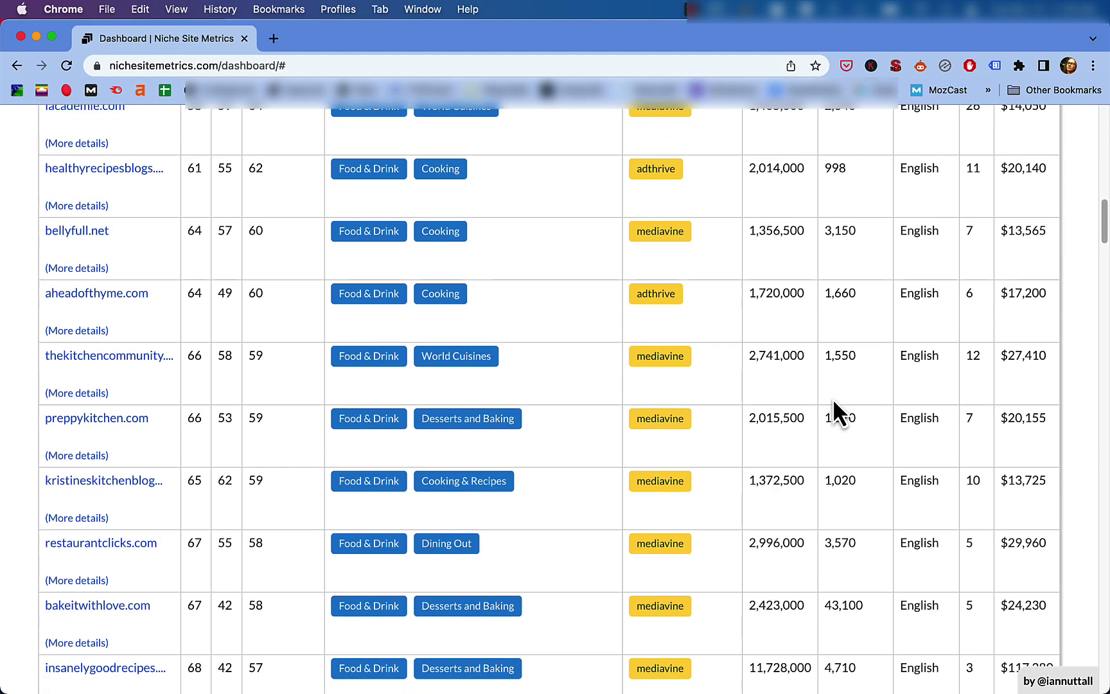
pyautogui.scroll(-20, 833, 407)
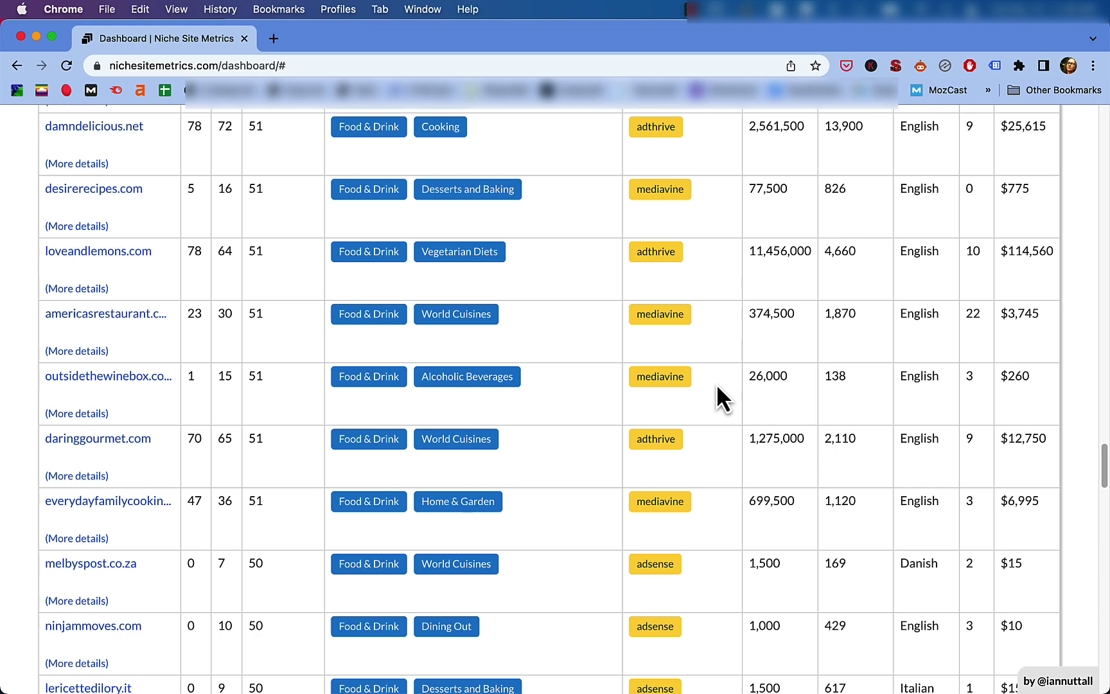
pyautogui.moveTo(744, 381); pyautogui.dragTo(975, 370)
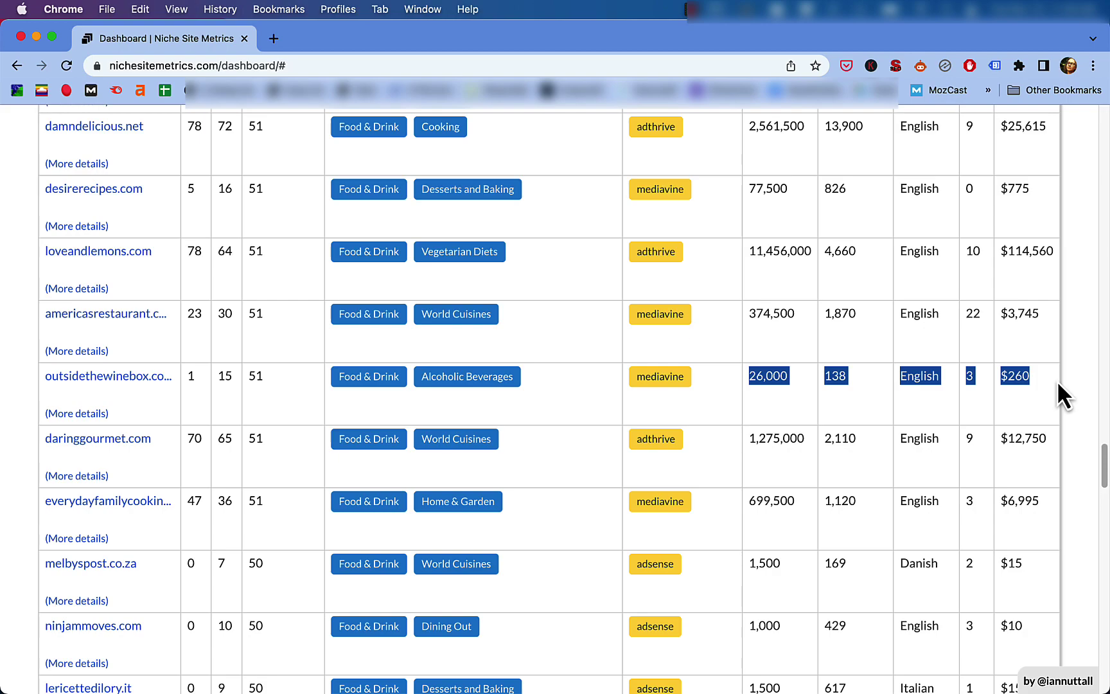
pyautogui.scroll(20, 1028, 398)
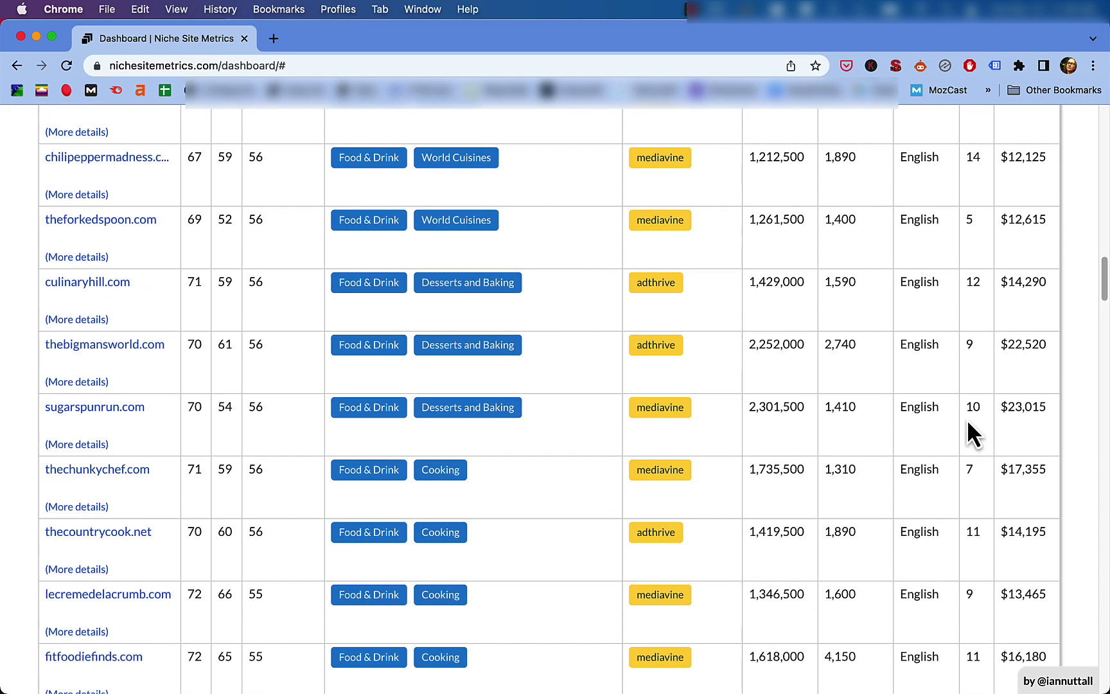
pyautogui.scroll(15, 967, 419)
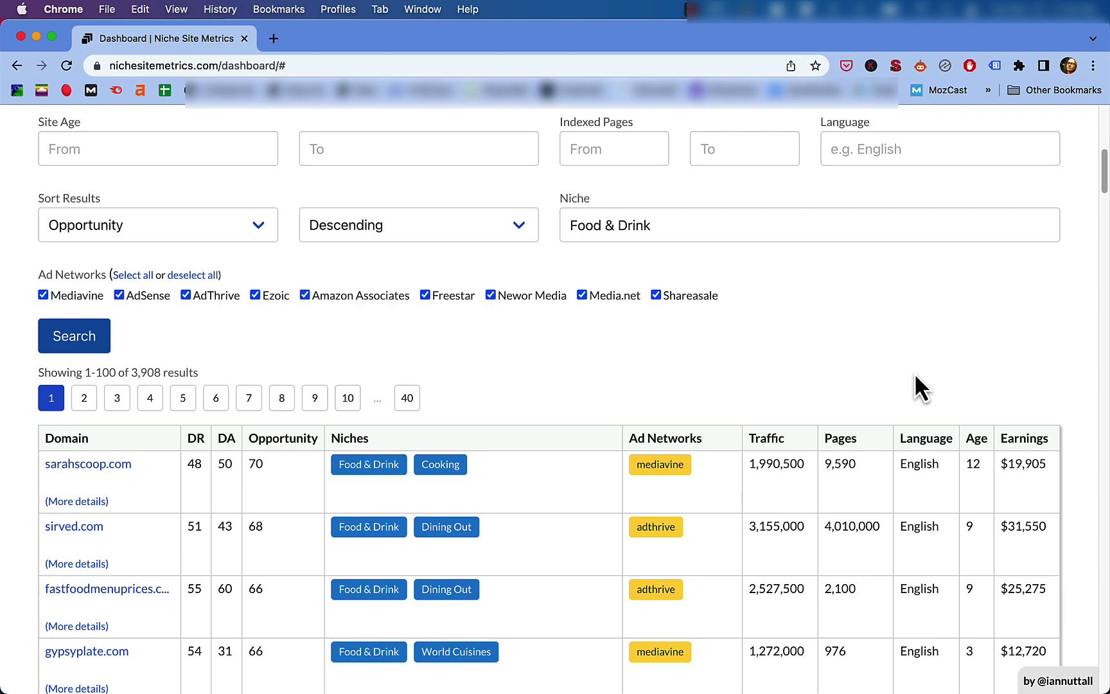
pyautogui.scroll(-4, 862, 373)
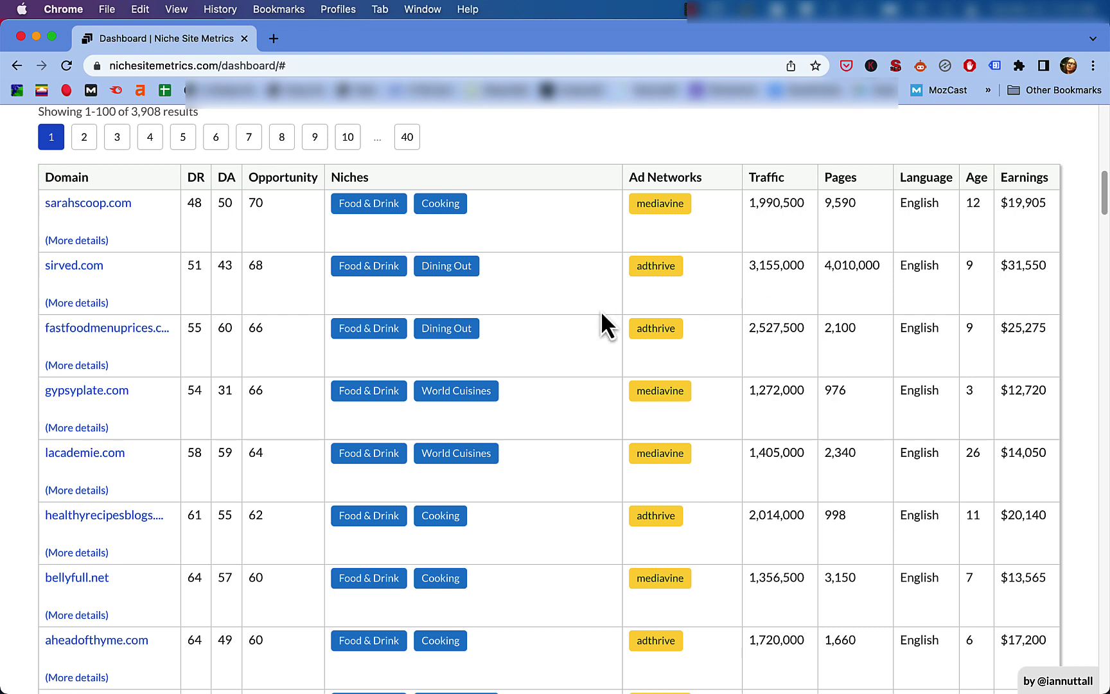
pyautogui.click(97, 347)
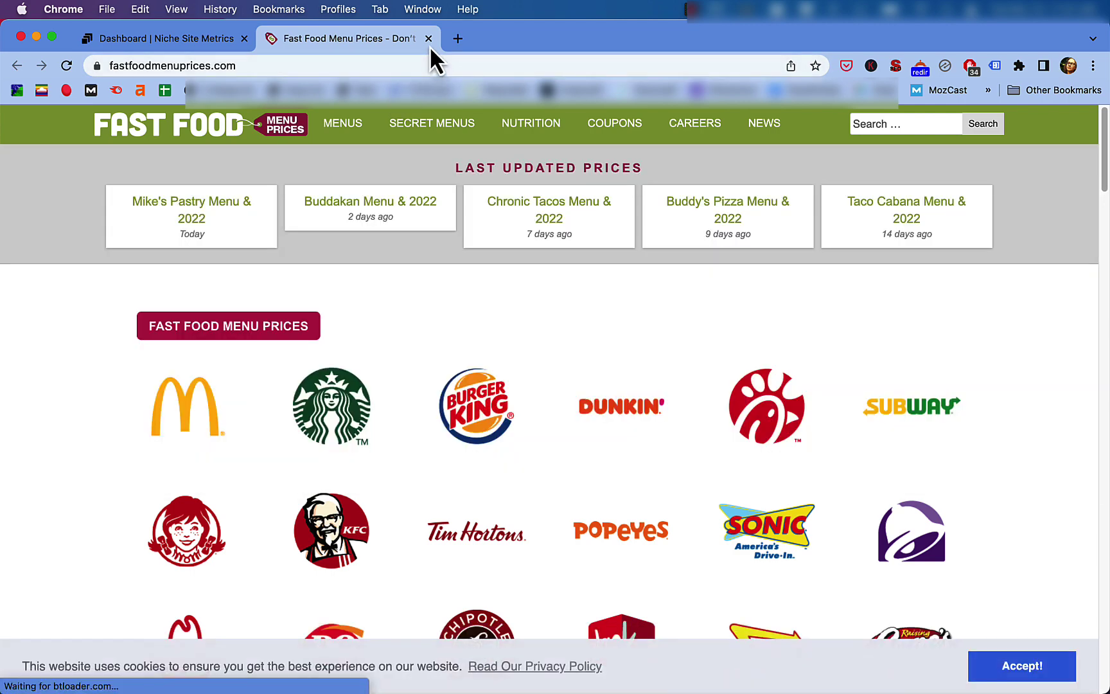
pyautogui.click(429, 39)
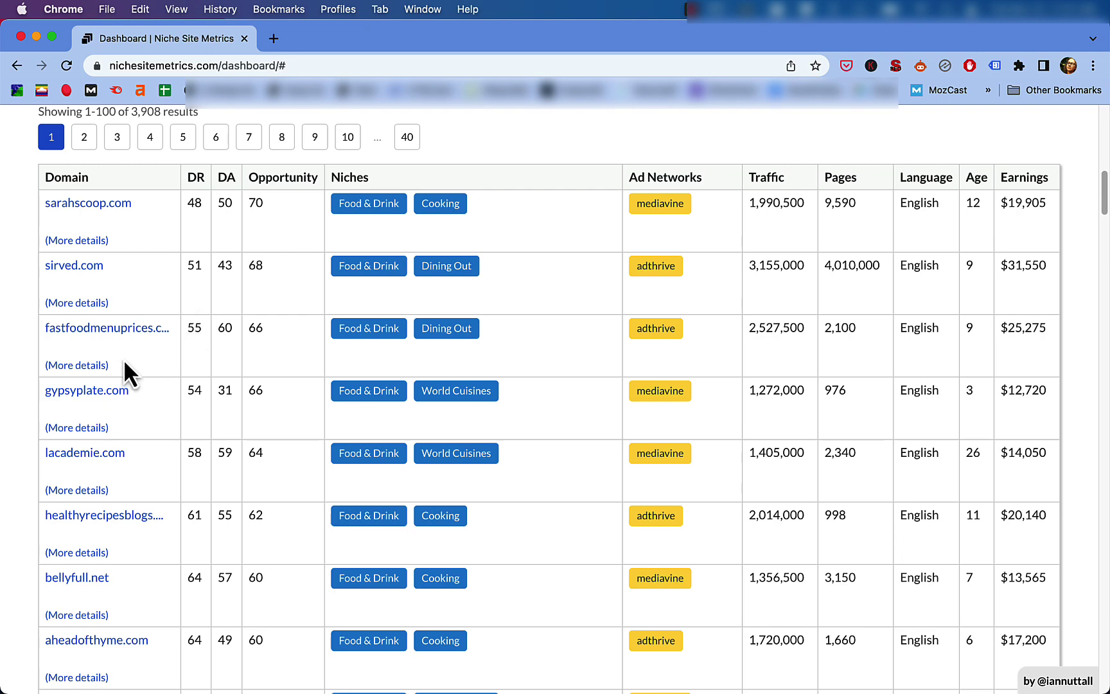
# Open and review the More details panel for fastfoodmenuprices.com, including traffic cost and valuation
pyautogui.click(89, 381)
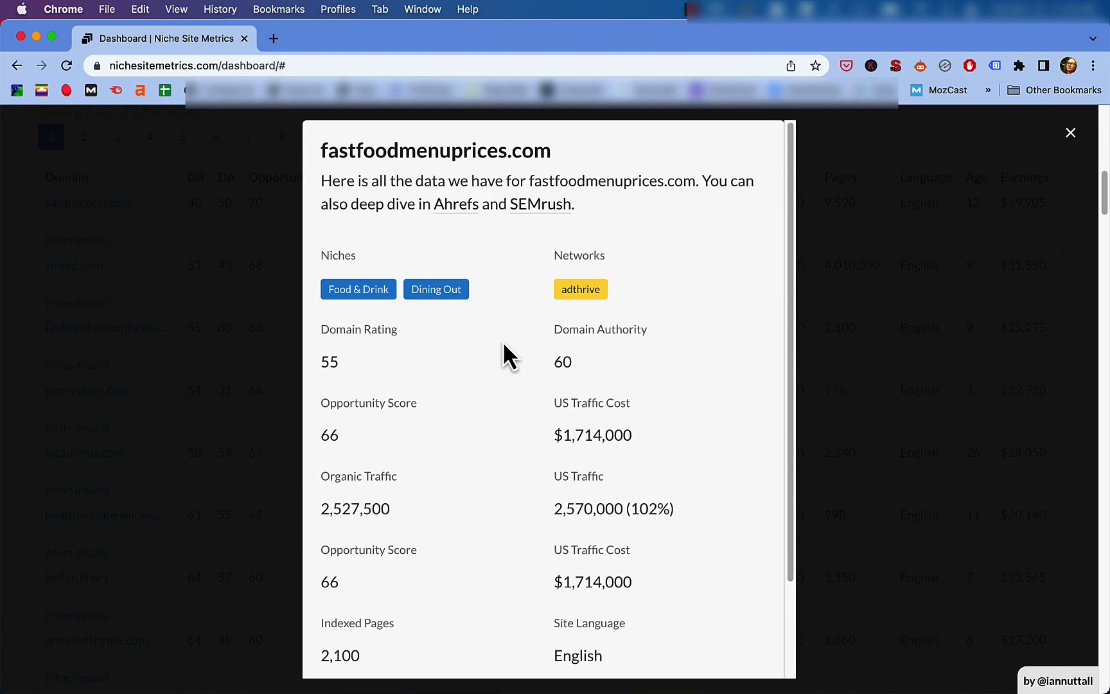
pyautogui.scroll(-3, 504, 350)
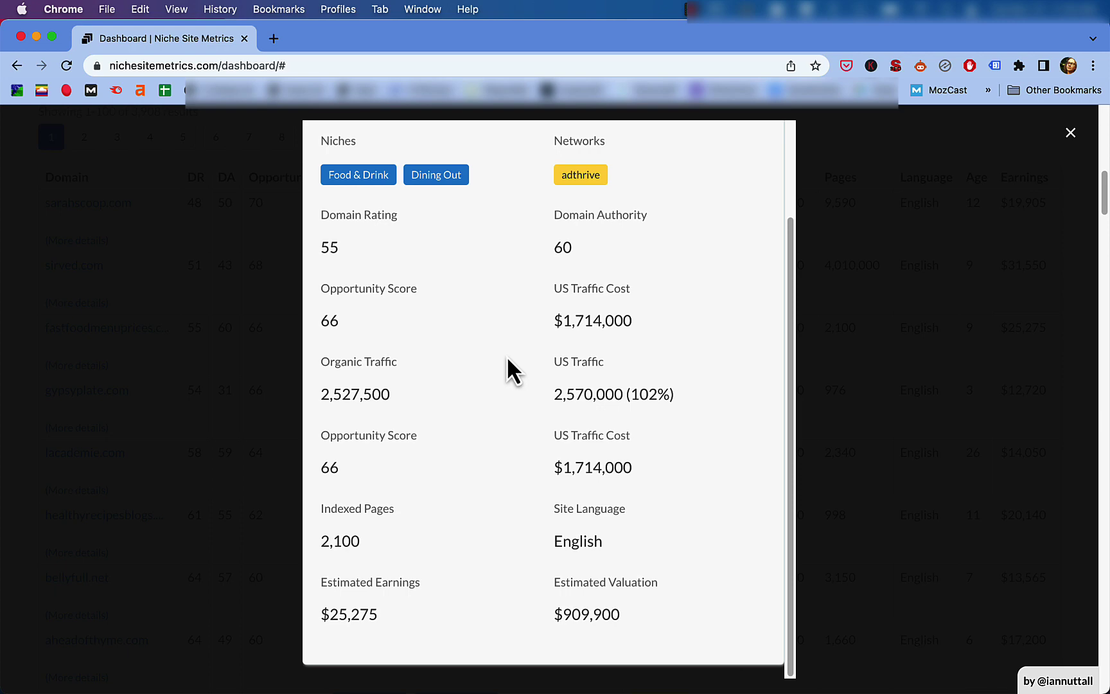
pyautogui.scroll(3, 501, 350)
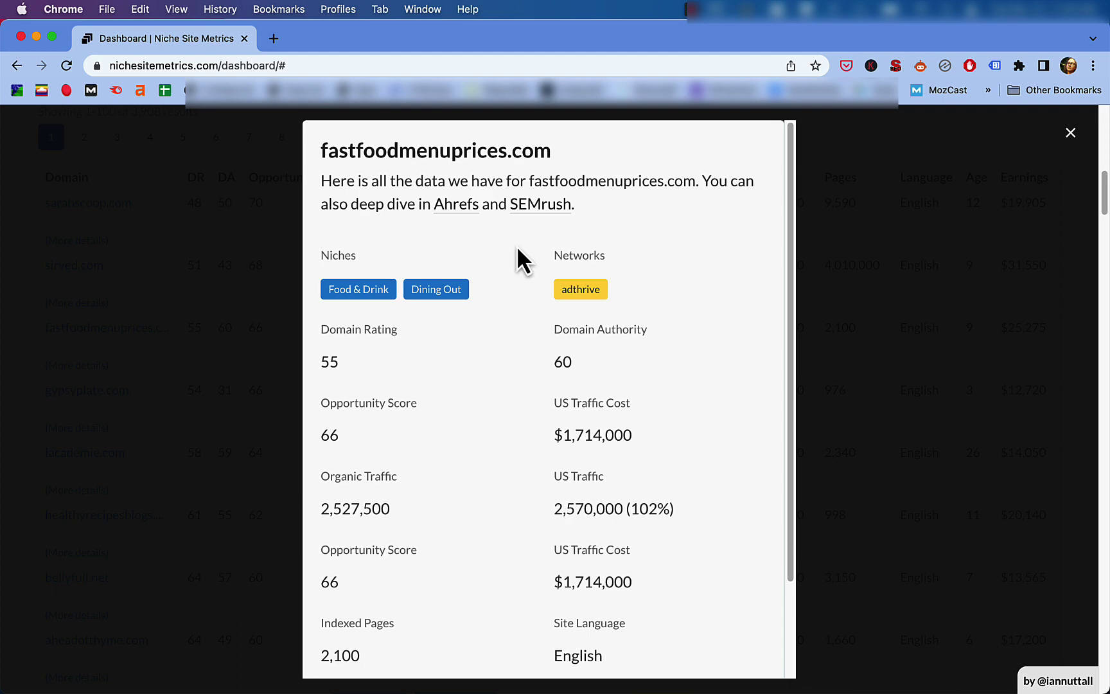
# Open fastfoodmenuprices.com's Site Explorer overview in Ahrefs from the details panel
pyautogui.click(455, 206)
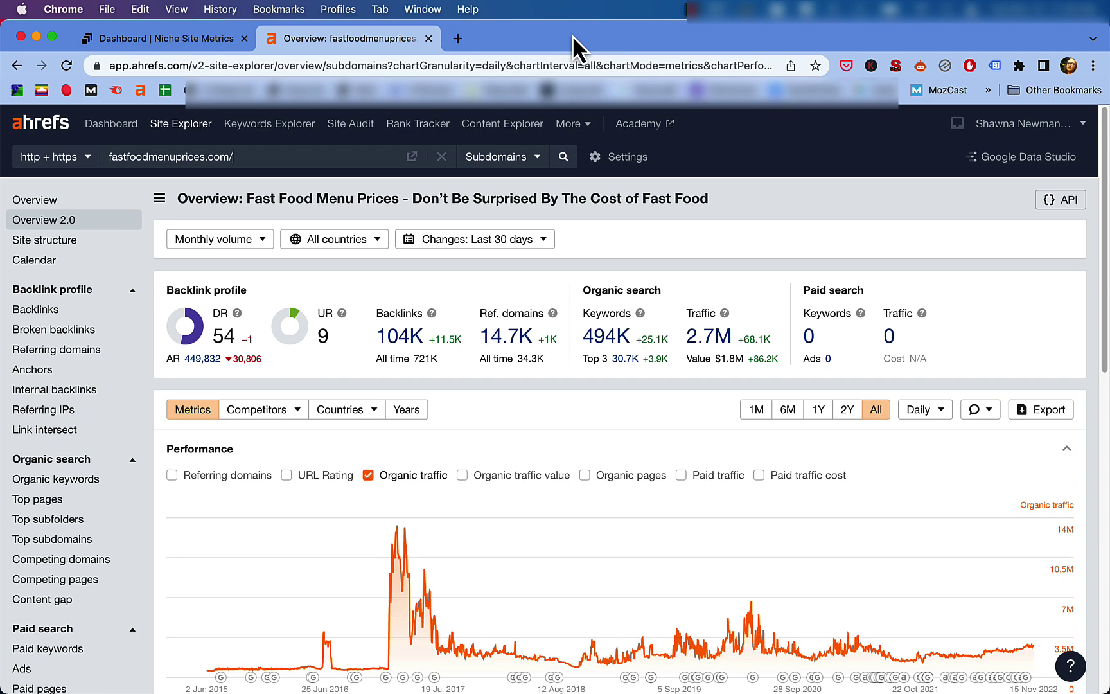
# Close the Ahrefs tab, review fastfoodmenuprices.com's Semrush Domain Overview, then close it
pyautogui.click(429, 39)
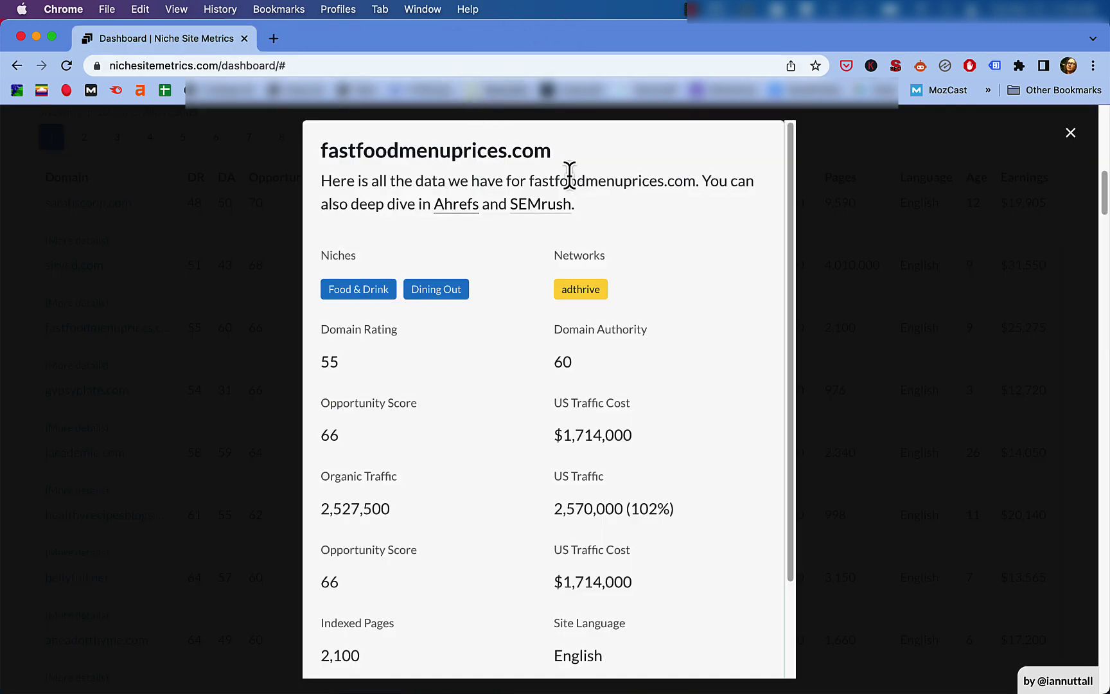
pyautogui.click(546, 218)
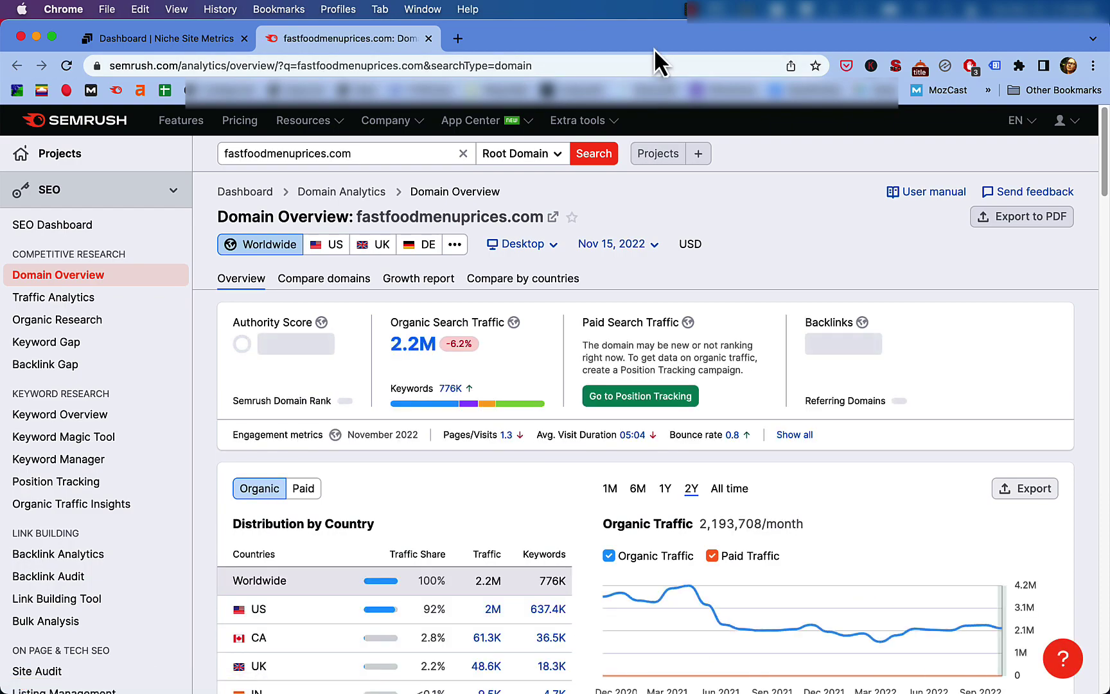
pyautogui.scroll(-7, 677, 225)
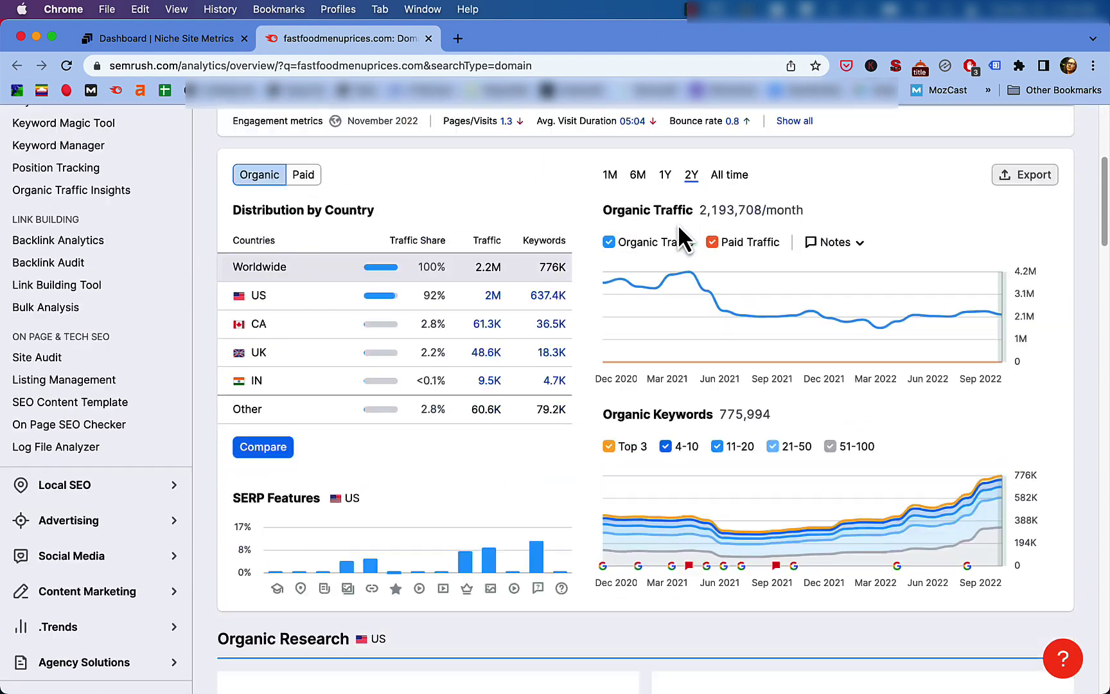
pyautogui.scroll(-8, 679, 226)
pyautogui.scroll(15, 679, 226)
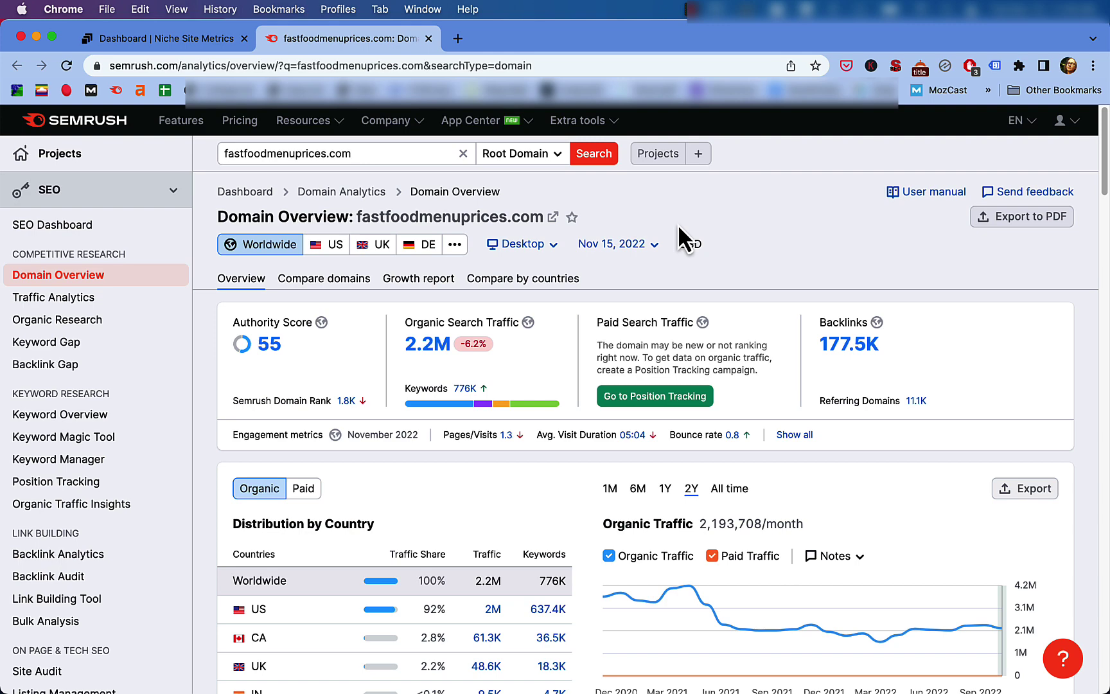
pyautogui.press('super+w')
pyautogui.scroll(1, 597, 214)
pyautogui.scroll(2, 597, 213)
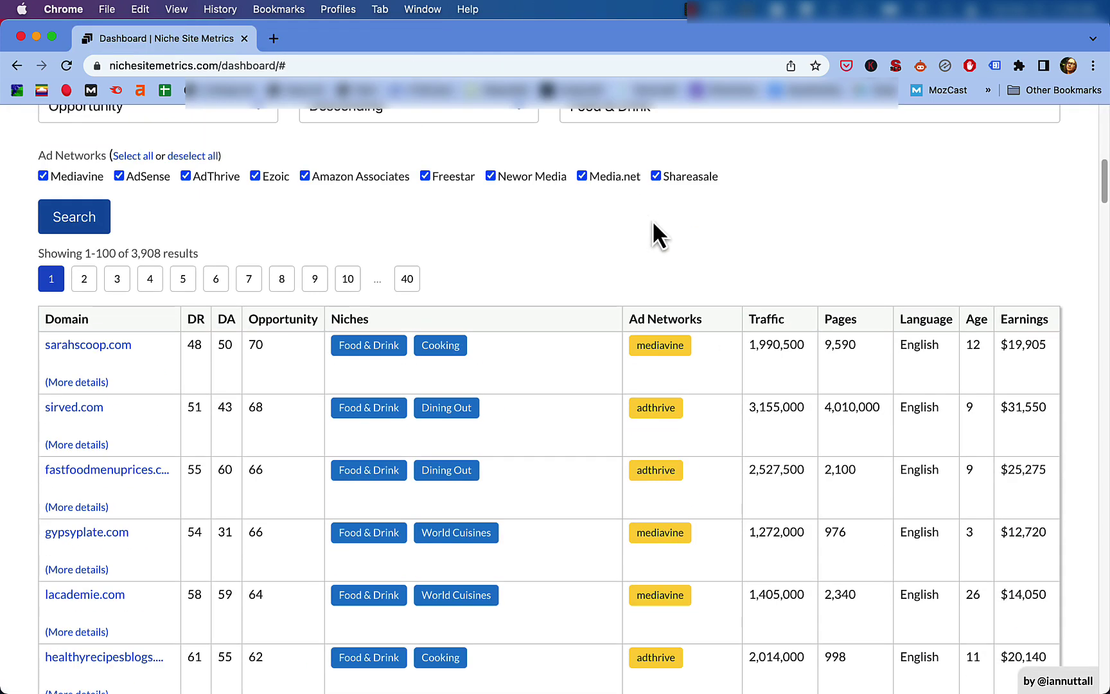
pyautogui.scroll(-3, 653, 220)
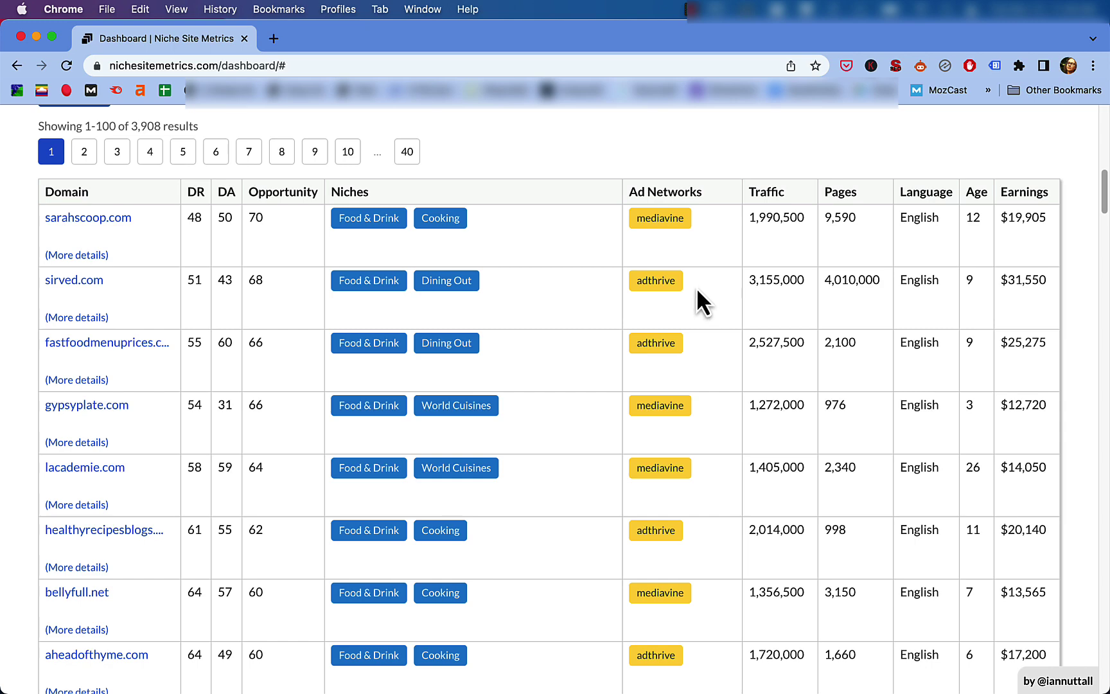
pyautogui.scroll(10, 696, 287)
# Remove Food & Drink from the Niche filter and rerun the search across all niches
pyautogui.click(623, 353)
pyautogui.tripleClick(615, 353)
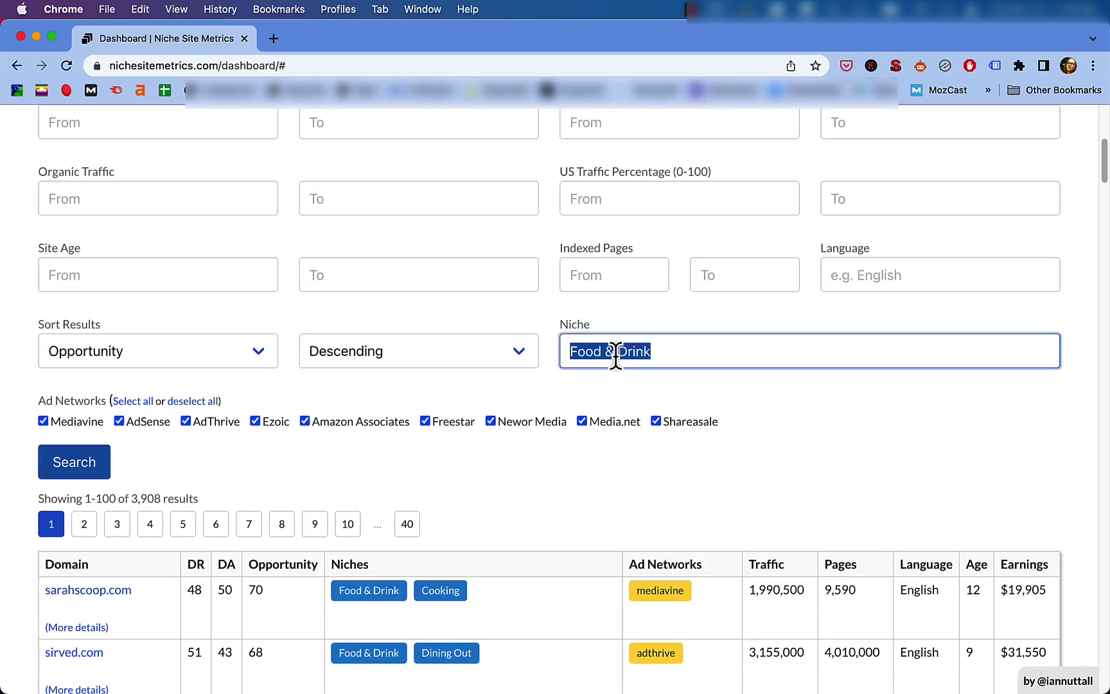
pyautogui.press('BackSpace')
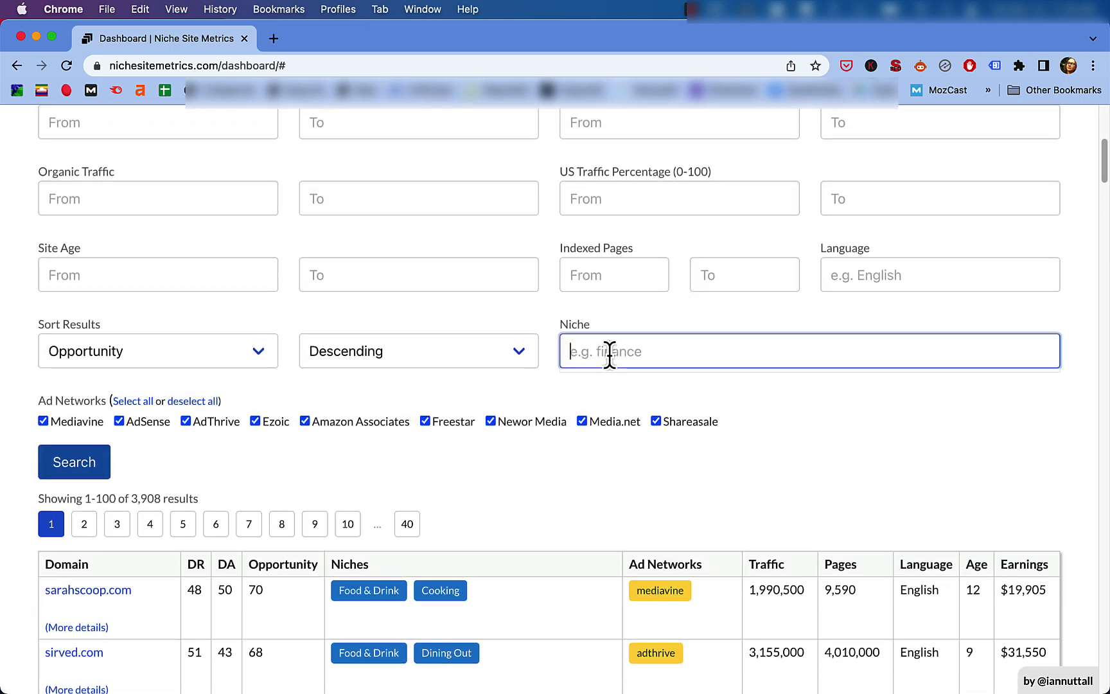
pyautogui.click(96, 457)
pyautogui.scroll(-7, 186, 471)
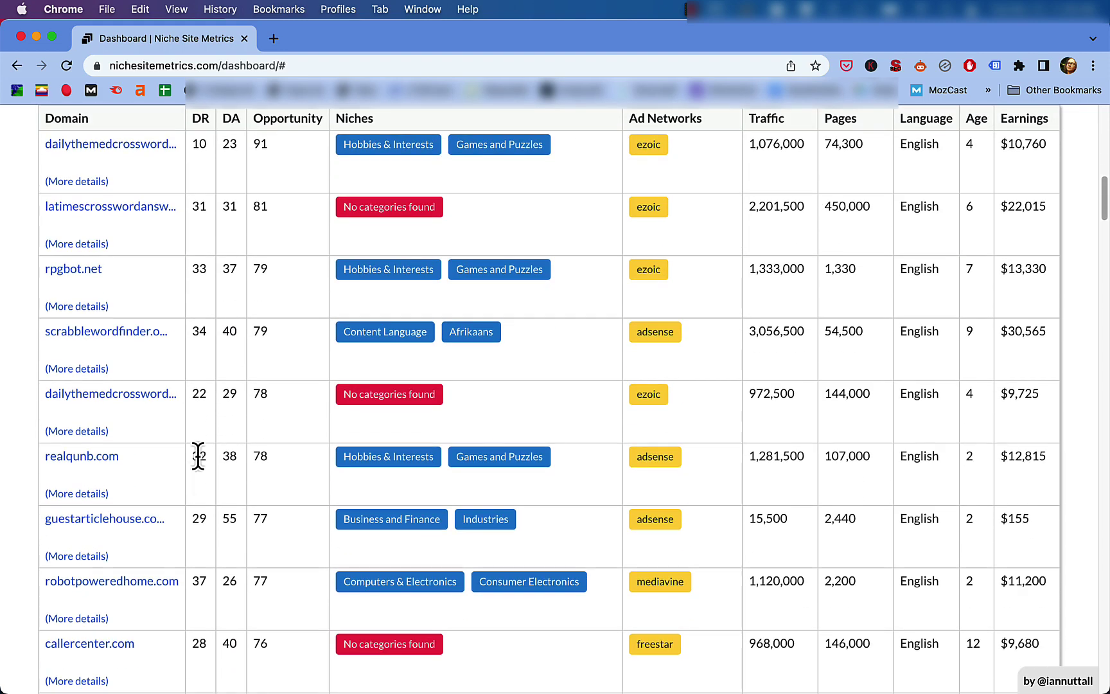
pyautogui.scroll(3, 192, 459)
pyautogui.scroll(7, 201, 453)
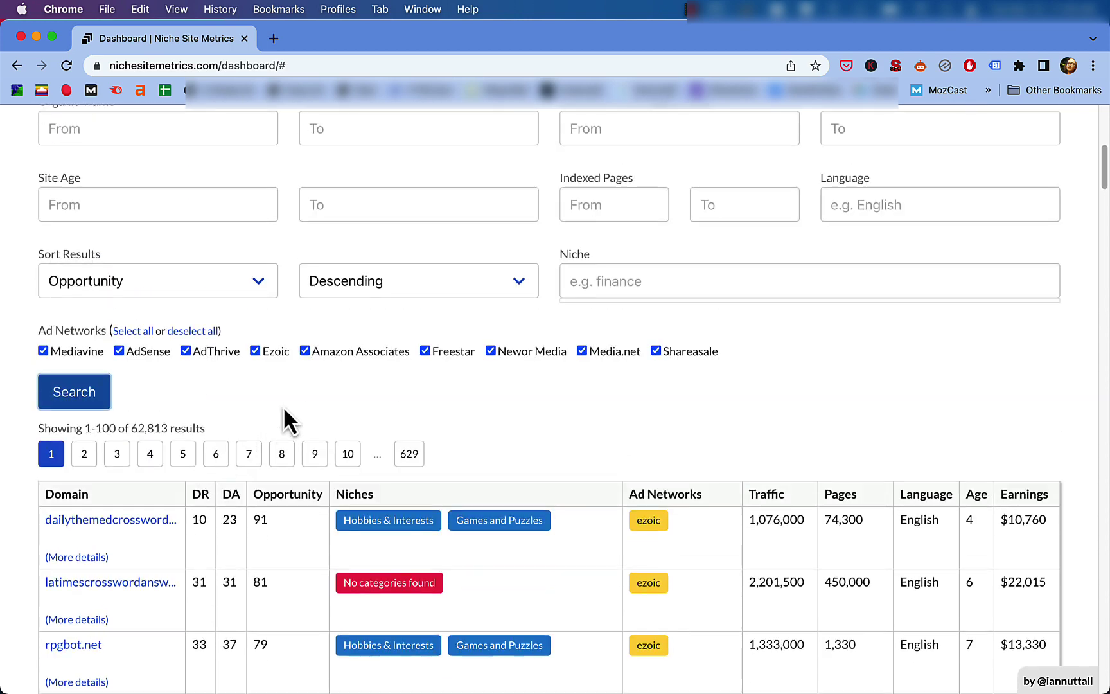
pyautogui.scroll(-6, 284, 409)
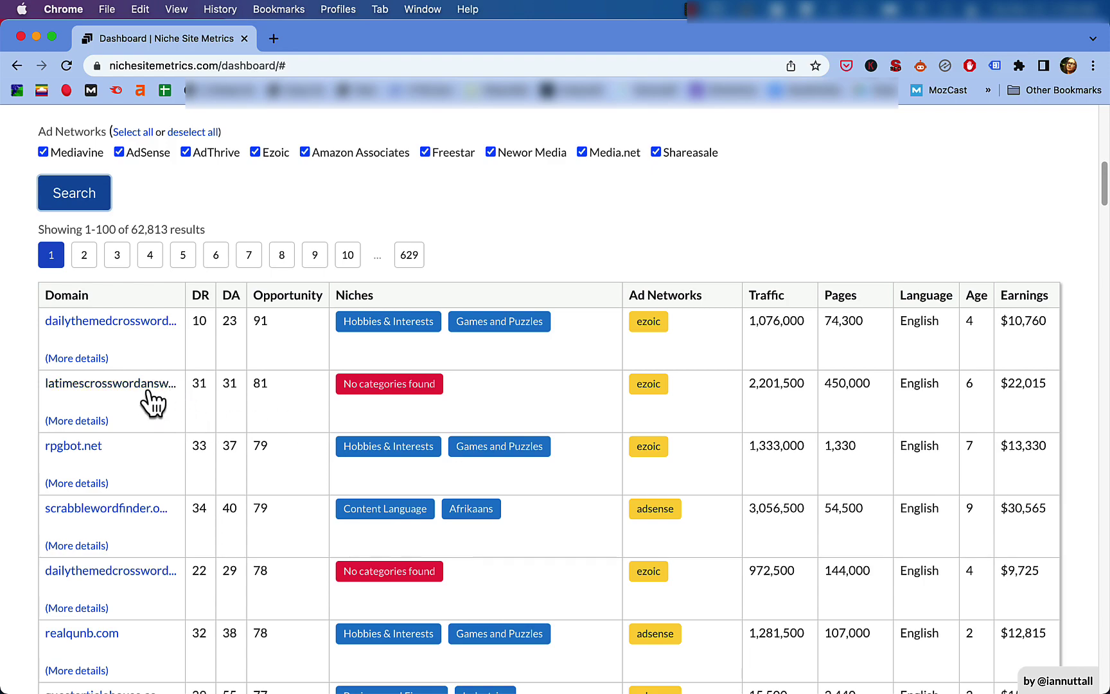
pyautogui.scroll(-15, 240, 421)
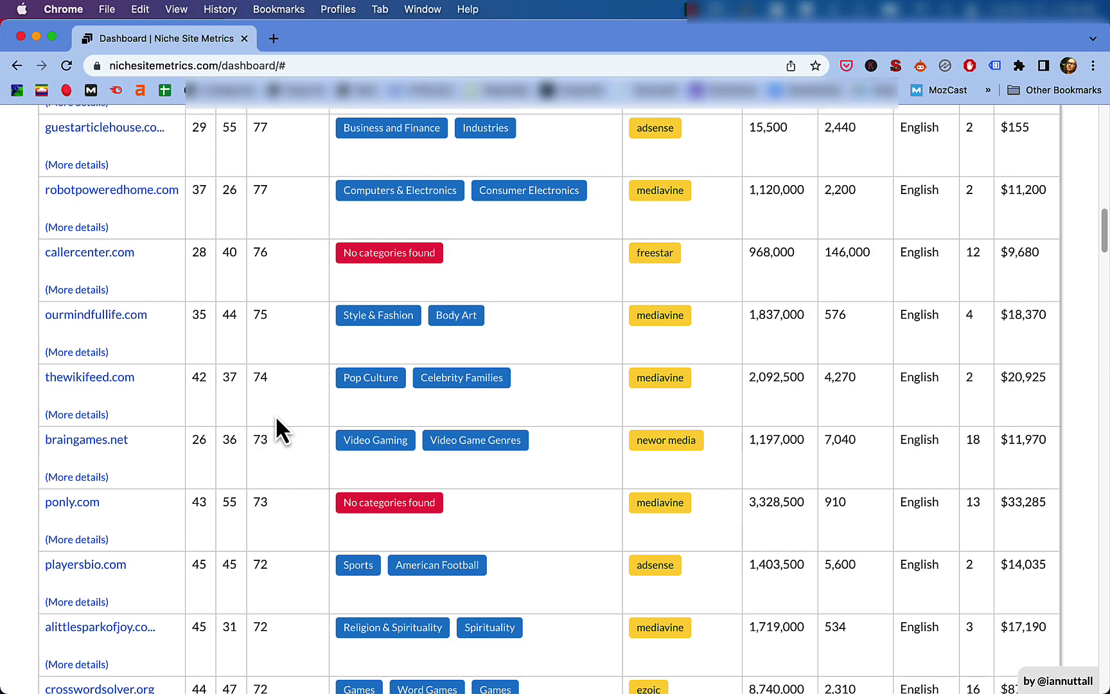
pyautogui.scroll(15, 276, 415)
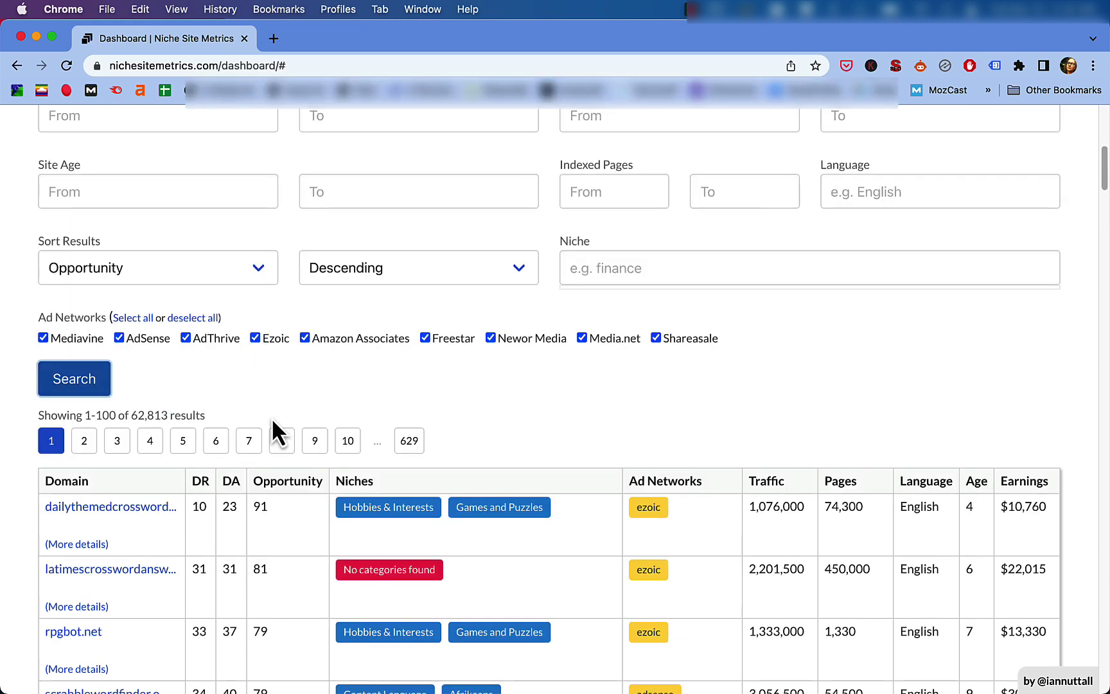